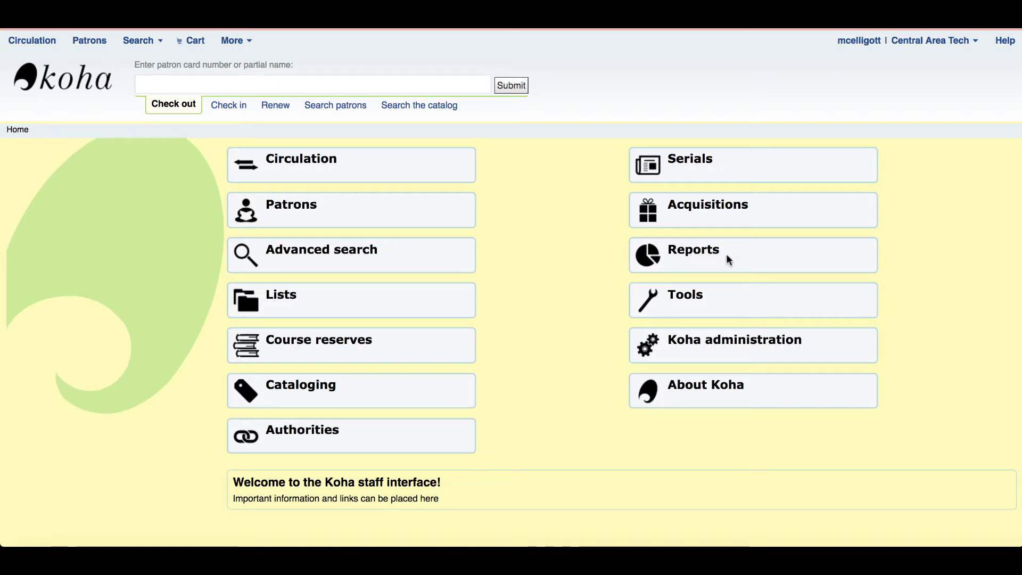
Step: Go to Koha's Reports page
left_click(681, 257)
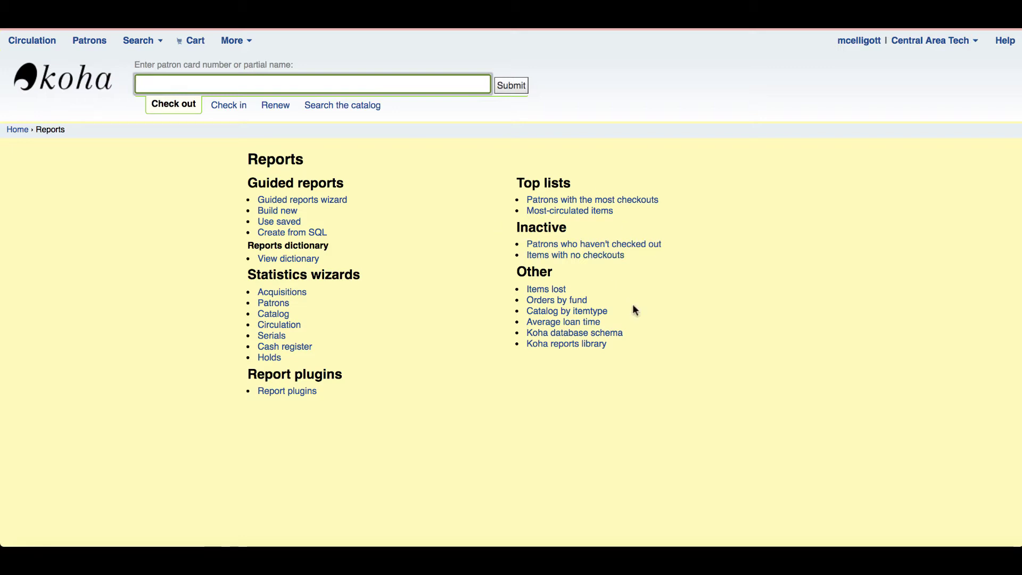
Step: Open the community SQL Reports Library wiki page and scroll down through its contents
left_click(566, 344)
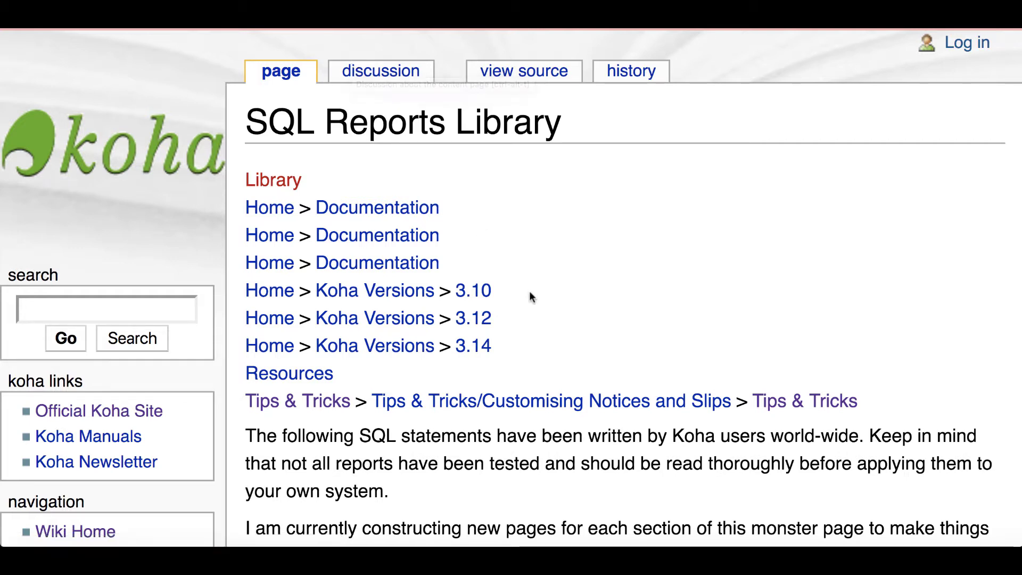
scroll(530, 294, "down", 7)
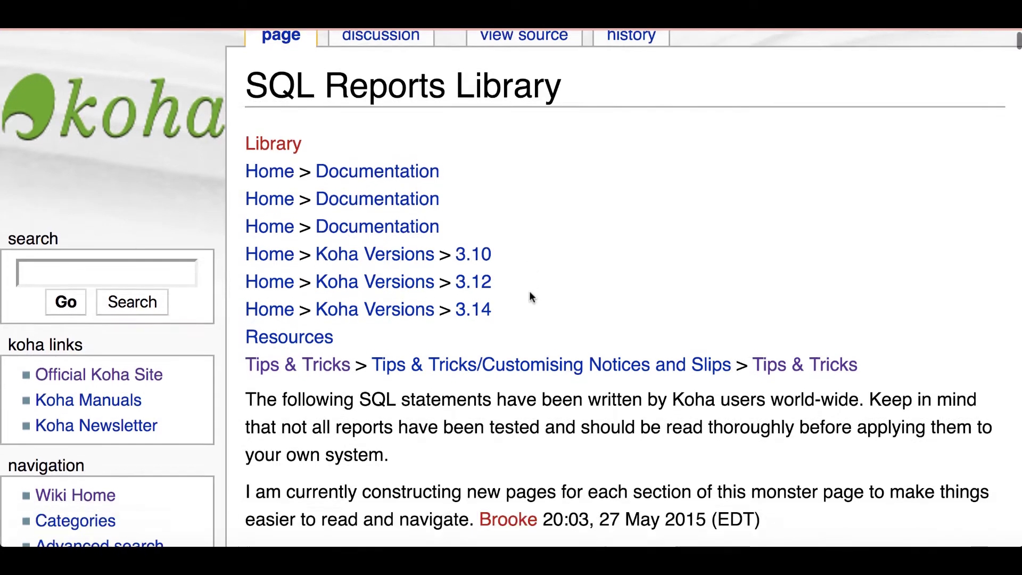
scroll(530, 295, "down", 5)
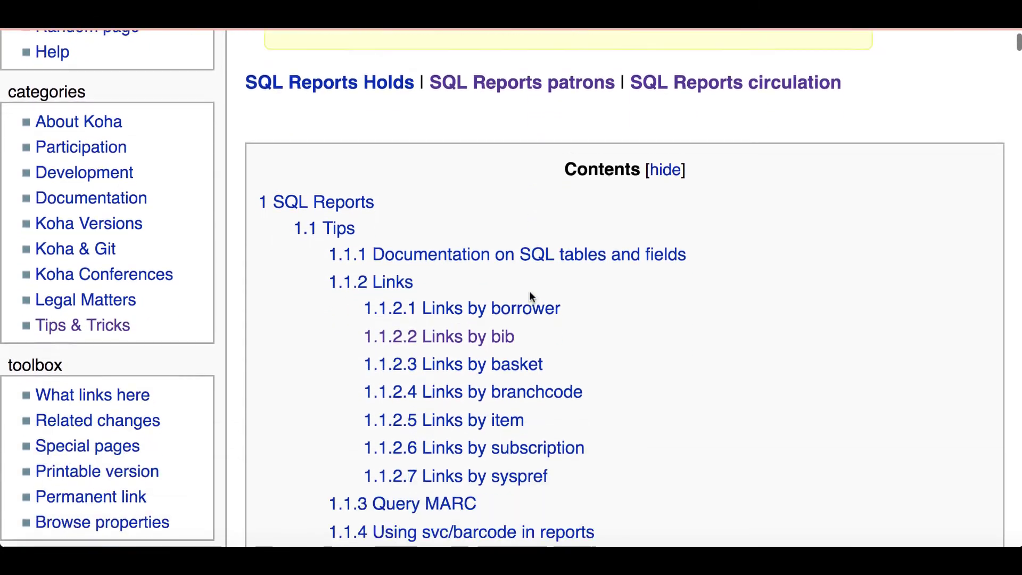
scroll(531, 297, "down", 7)
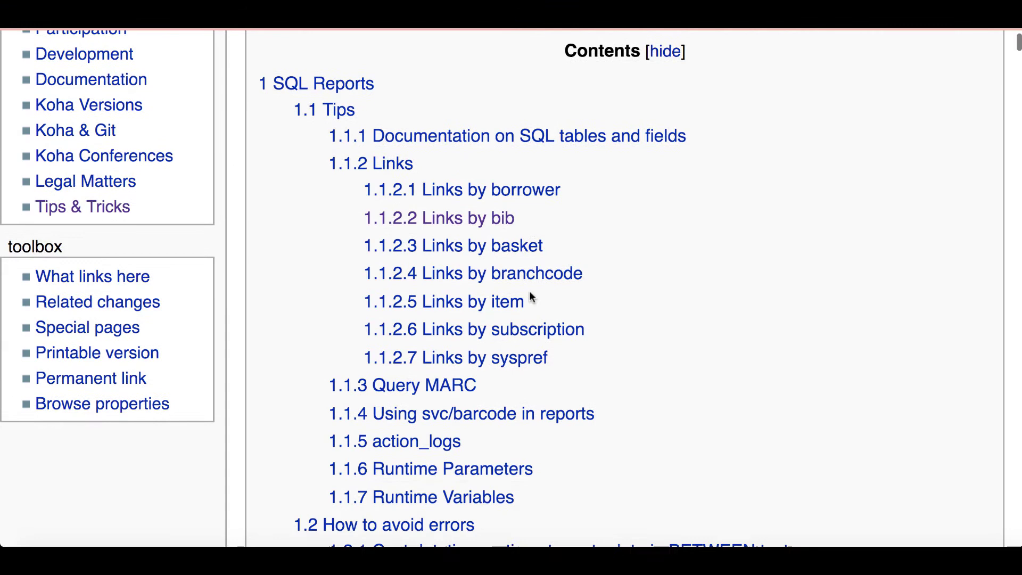
scroll(529, 291, "down", 3)
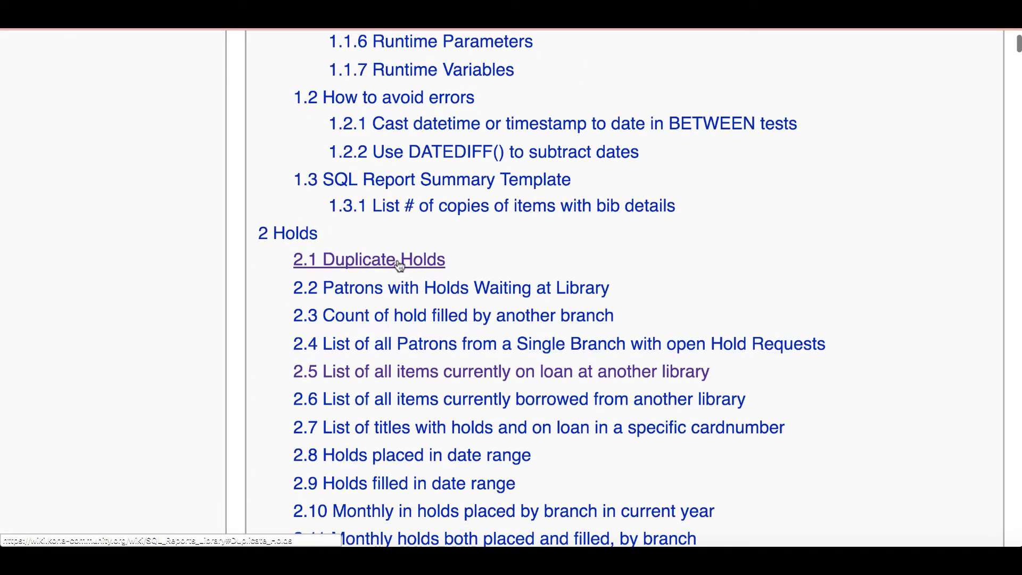
scroll(405, 371, "down", 16)
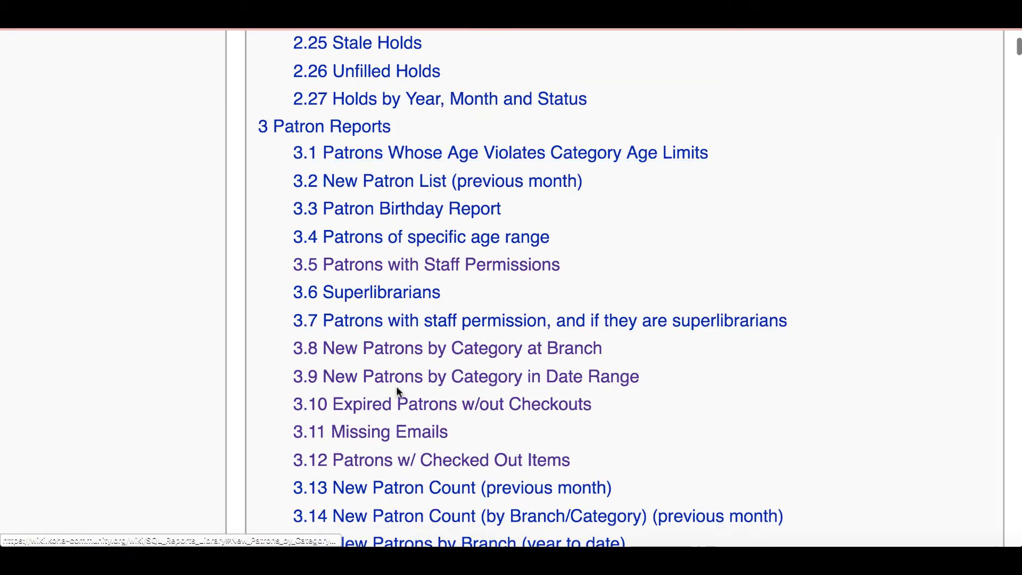
scroll(399, 392, "down", 14)
scroll(399, 393, "down", 8)
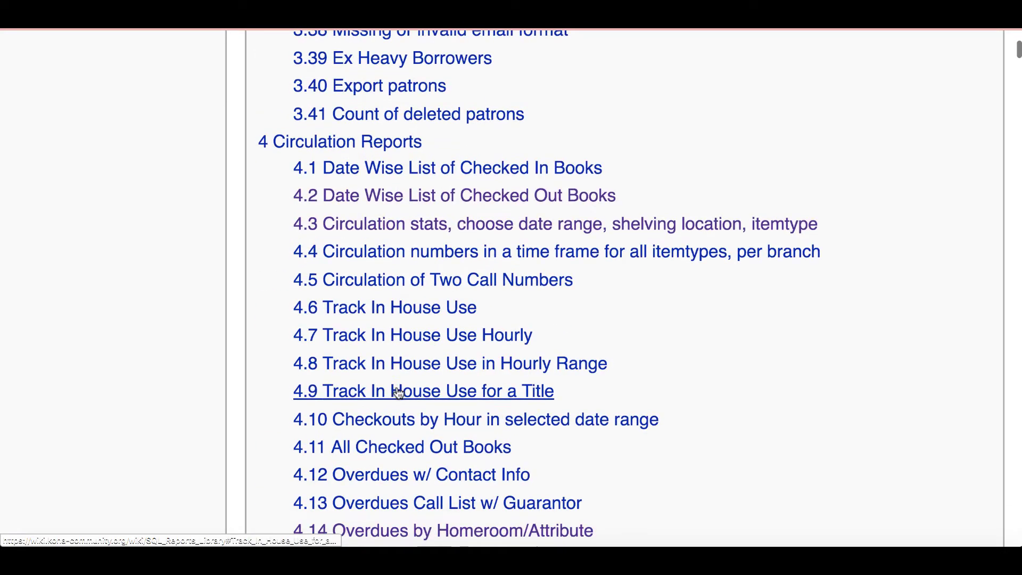
scroll(399, 392, "down", 14)
scroll(399, 392, "down", 19)
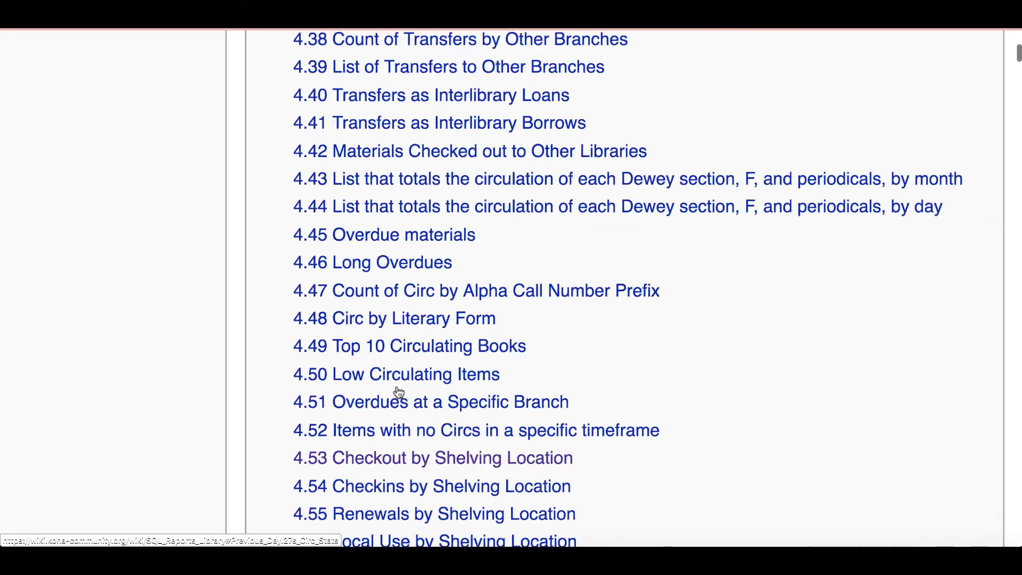
scroll(399, 393, "down", 6)
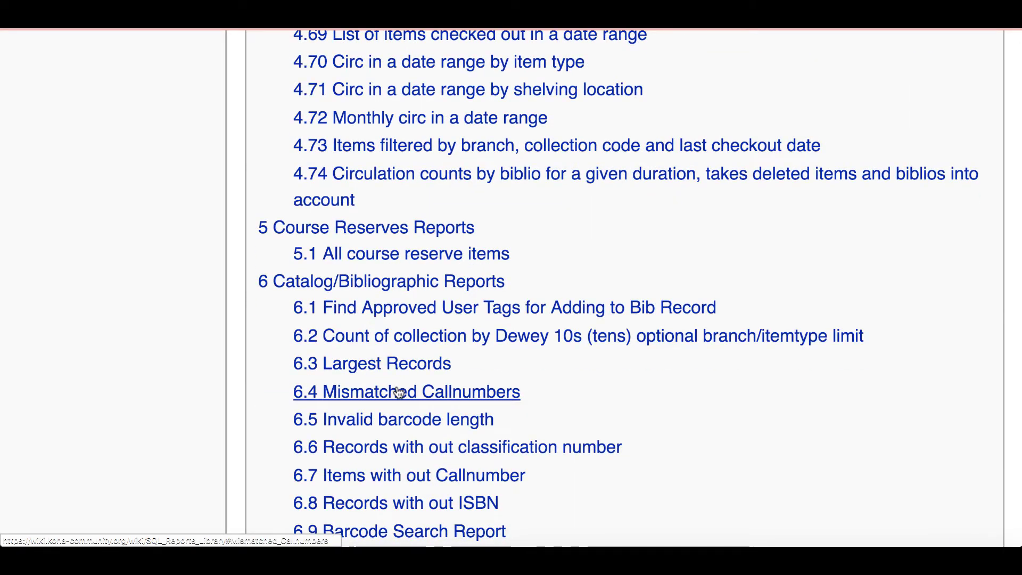
scroll(399, 392, "down", 20)
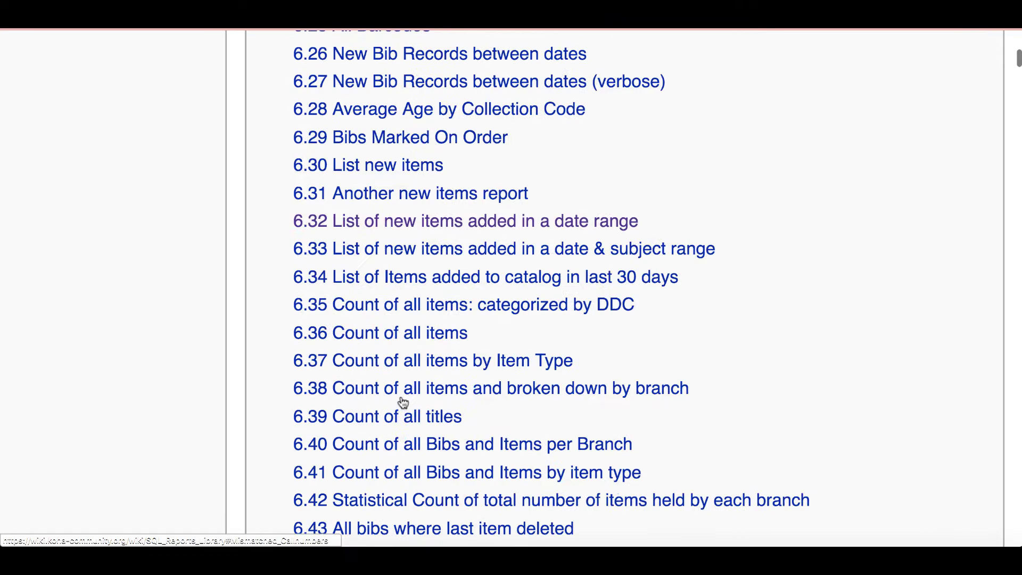
scroll(403, 400, "down", 20)
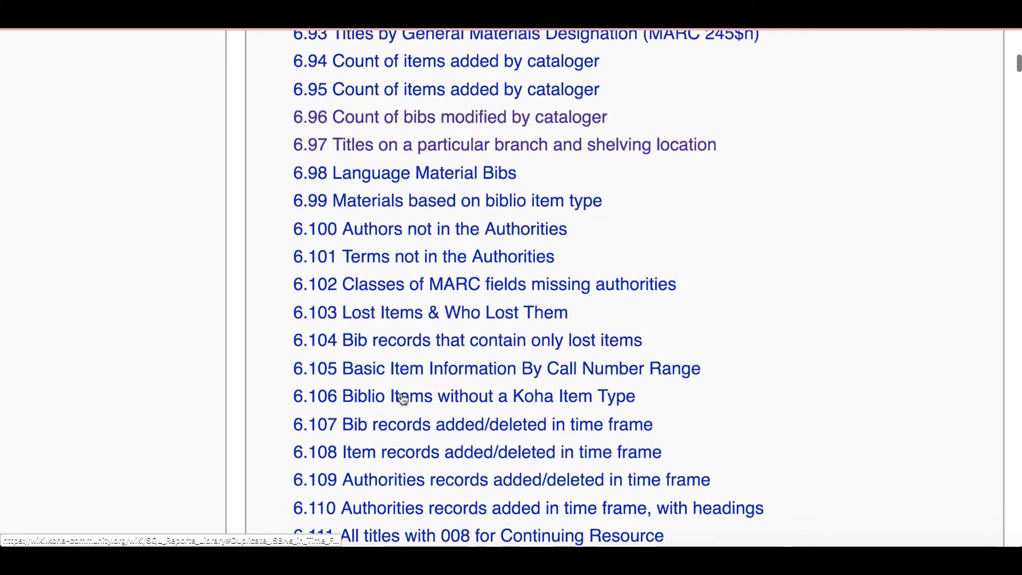
scroll(403, 399, "down", 20)
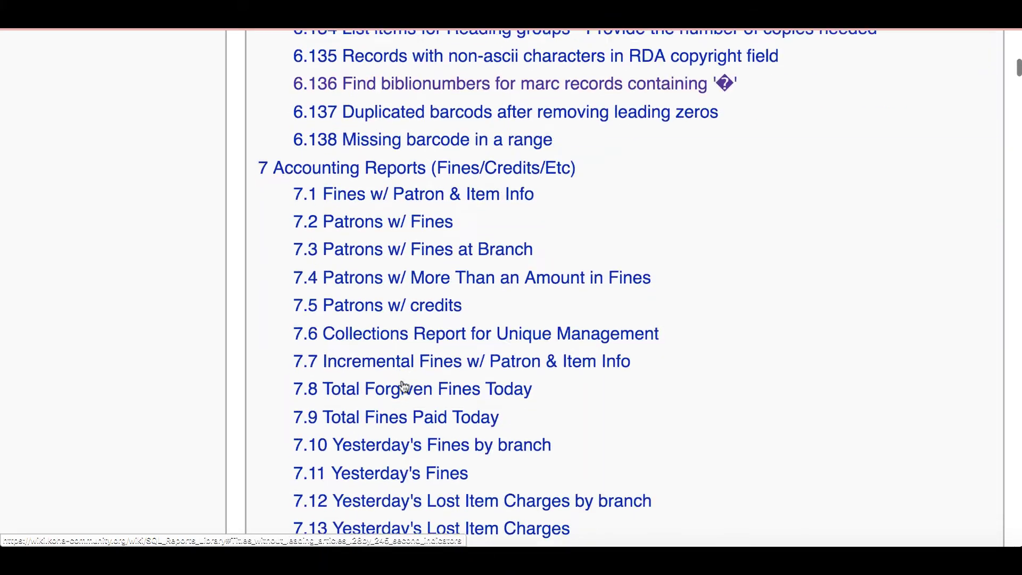
scroll(403, 388, "down", 20)
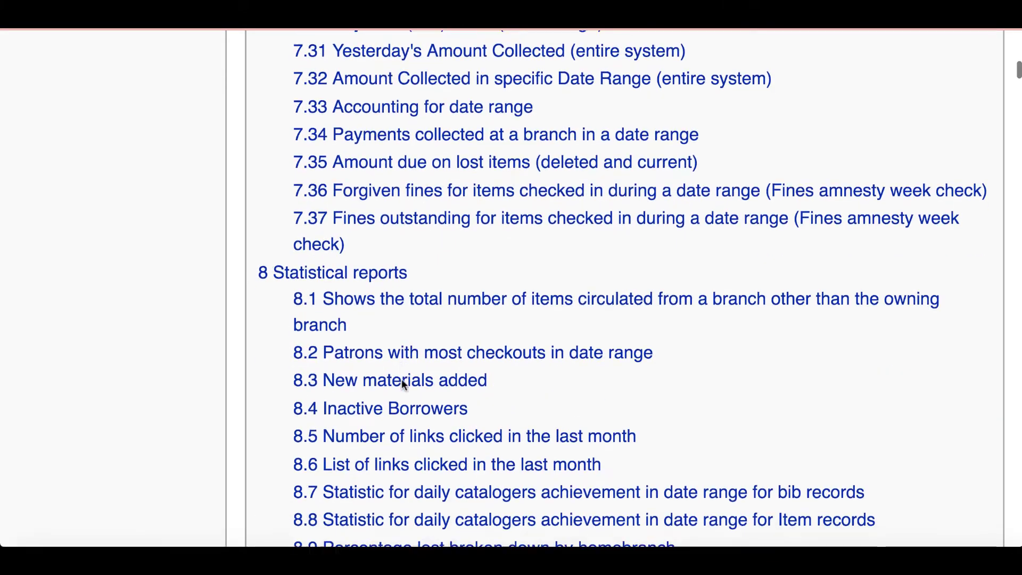
scroll(403, 386, "down", 9)
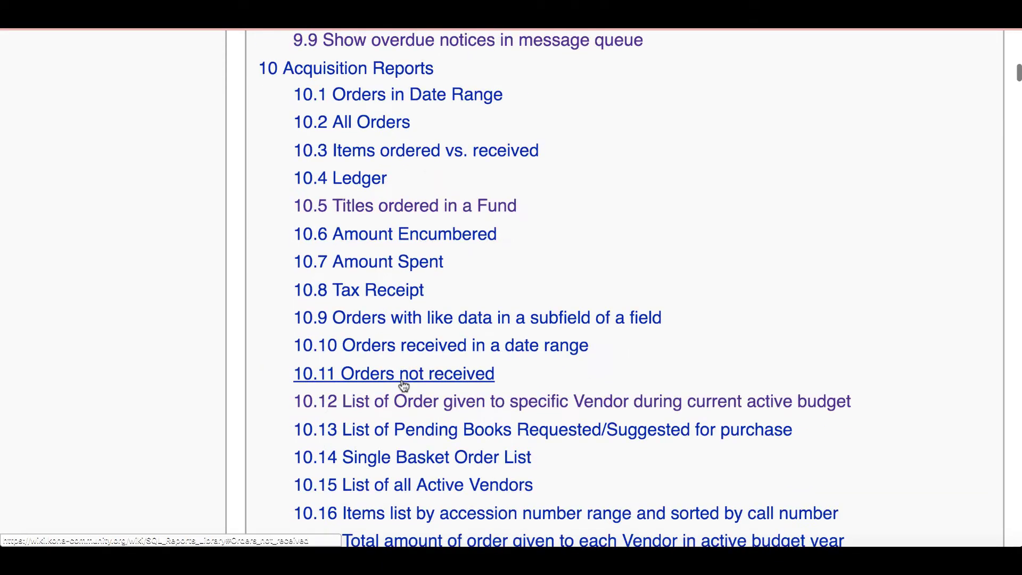
scroll(403, 386, "down", 9)
scroll(403, 386, "down", 7)
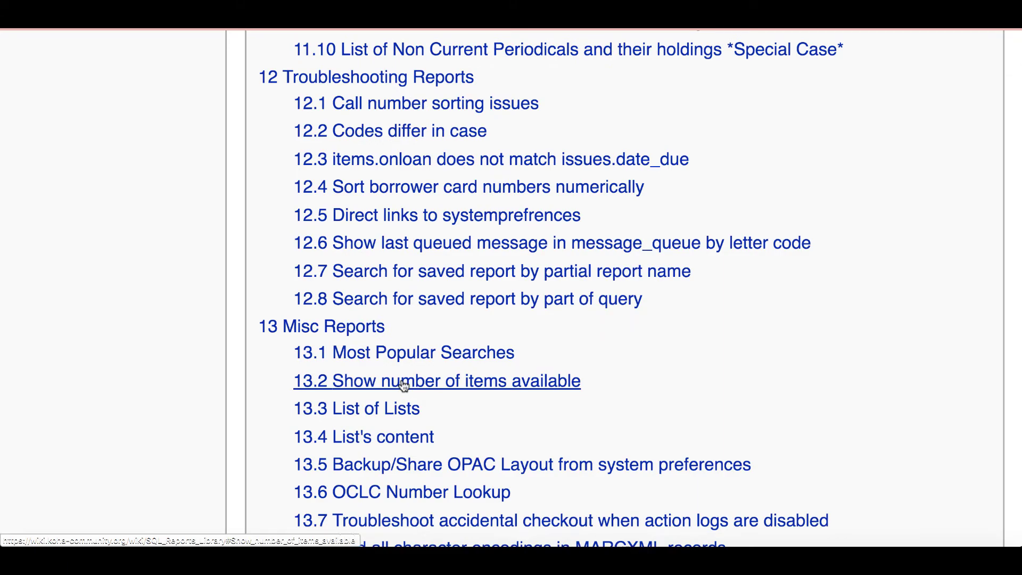
Step: Scroll back to locate 4.20 Checkouts by Item Type (date range) under Circulation Reports
scroll(403, 386, "up", 20)
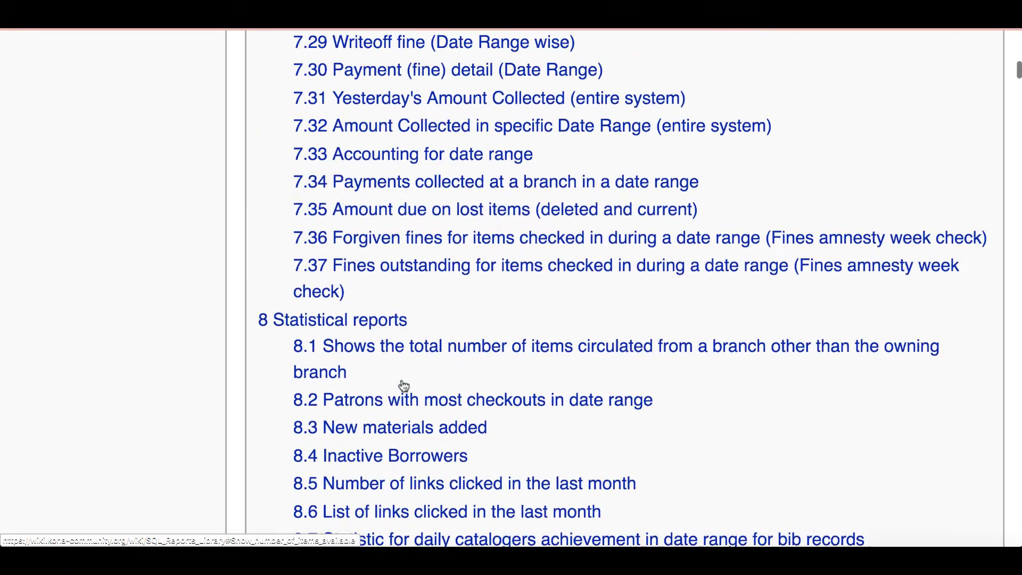
scroll(403, 386, "up", 20)
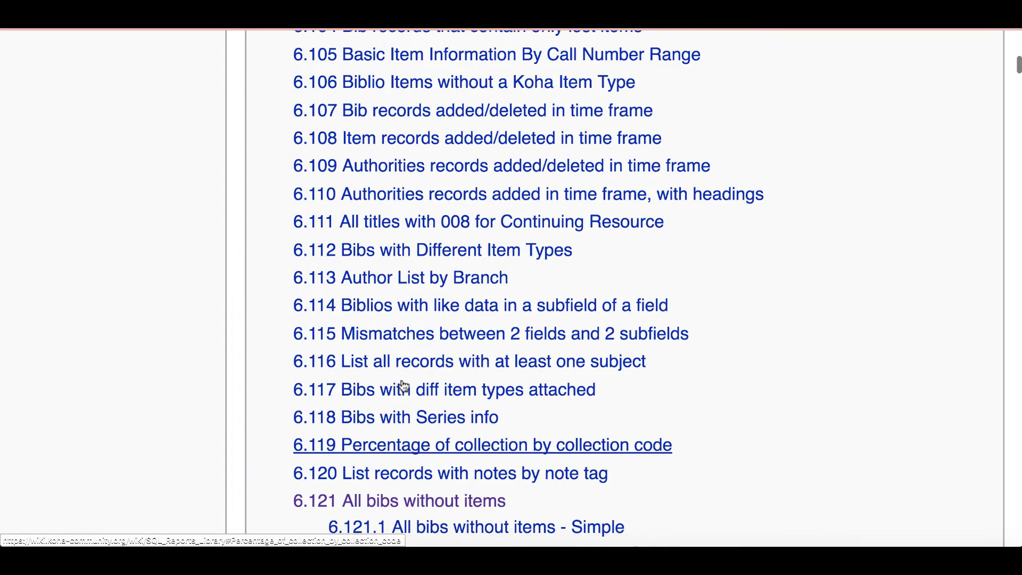
scroll(403, 386, "up", 20)
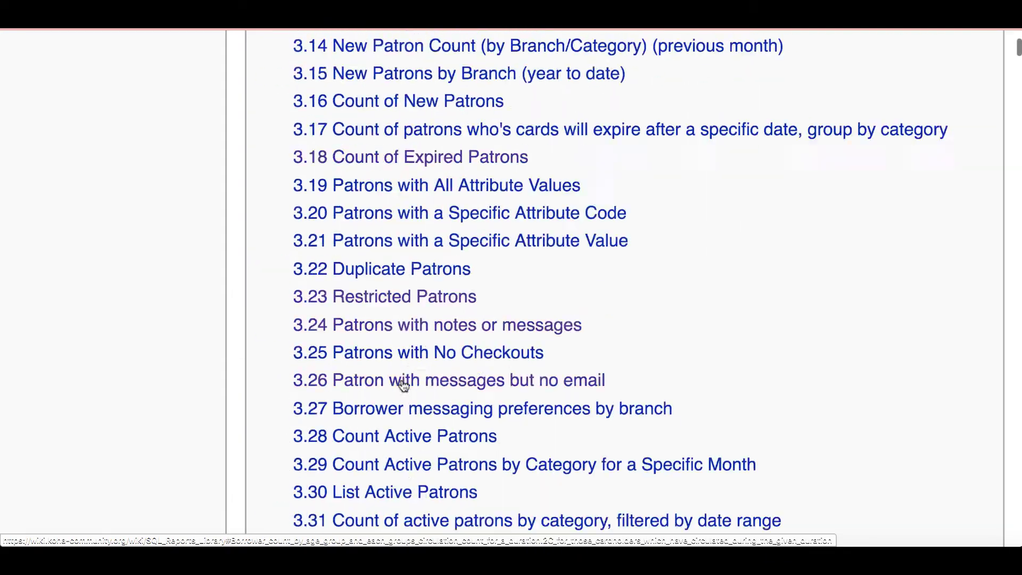
scroll(403, 386, "down", 20)
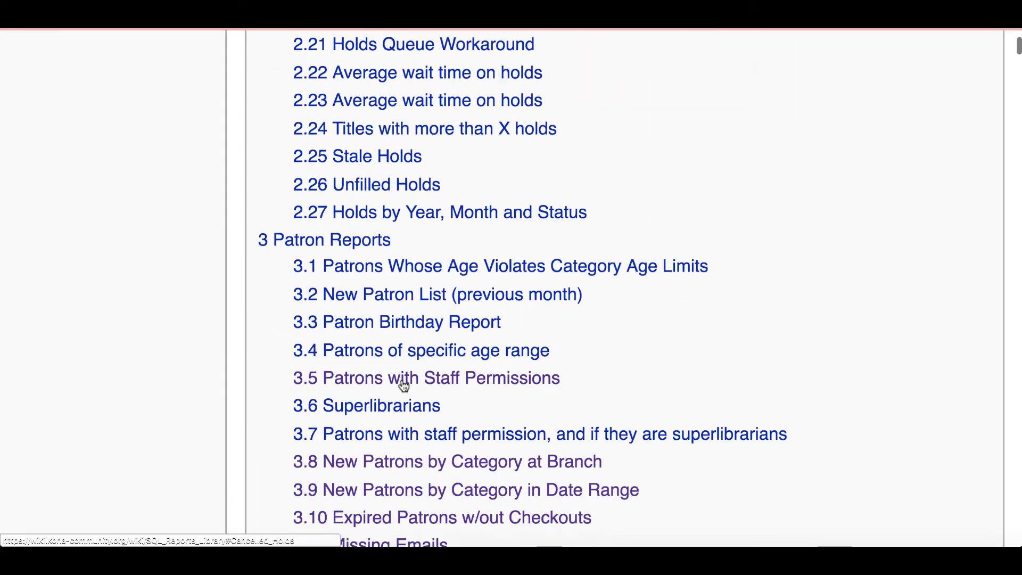
scroll(403, 386, "down", 10)
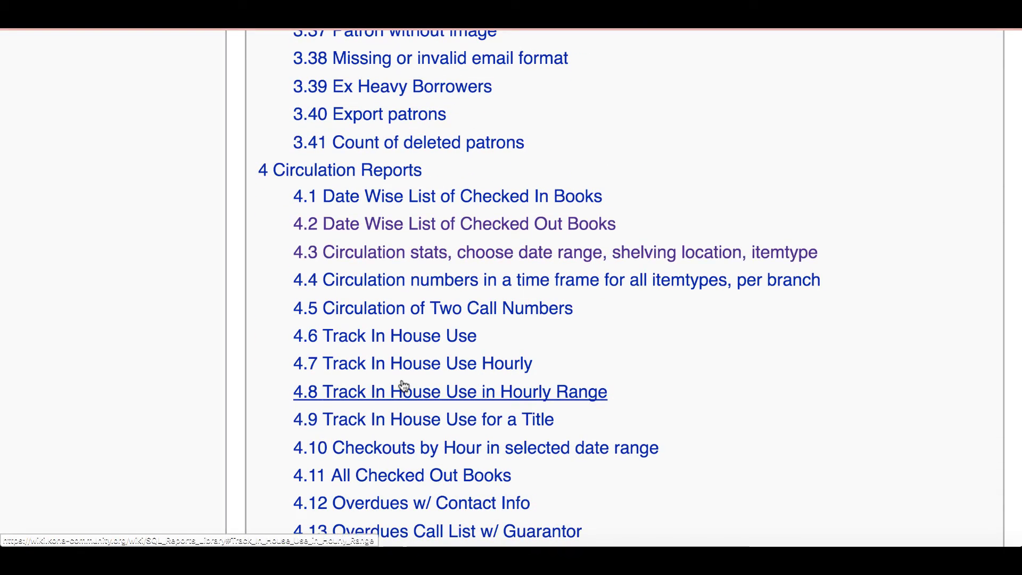
scroll(403, 386, "down", 6)
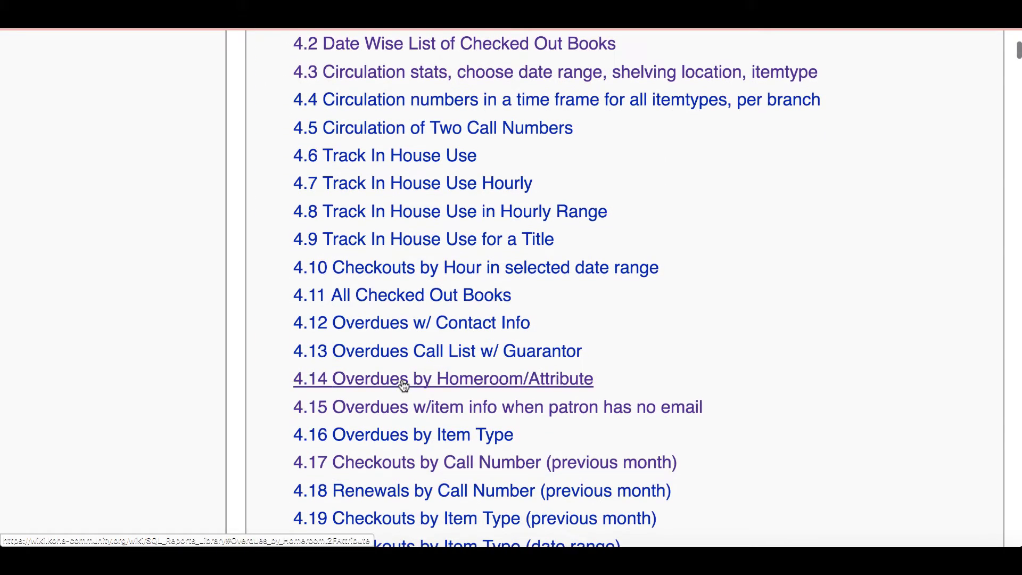
scroll(403, 386, "down", 1)
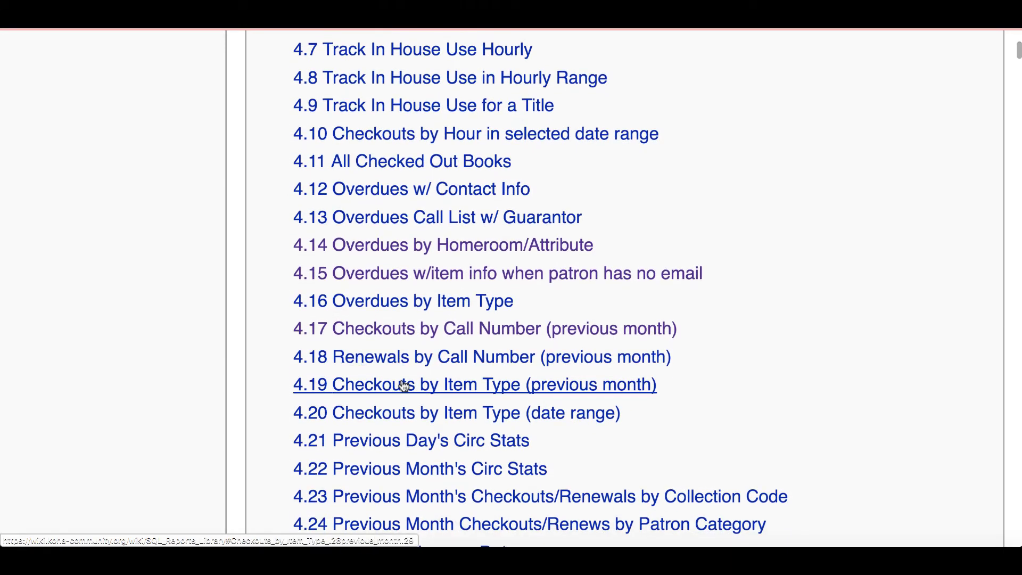
Step: Scroll down to the 4.20 Checkouts by Item Type (date range) entry on the wiki
scroll(573, 218, "down", 2)
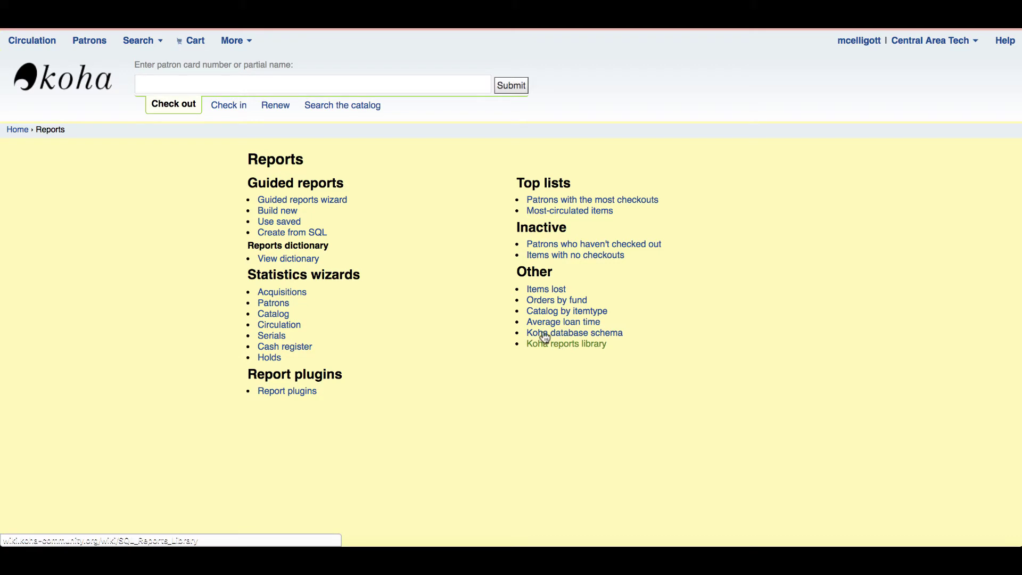
Step: Start a blank Create from SQL report, checking the available report groups first
left_click(272, 237)
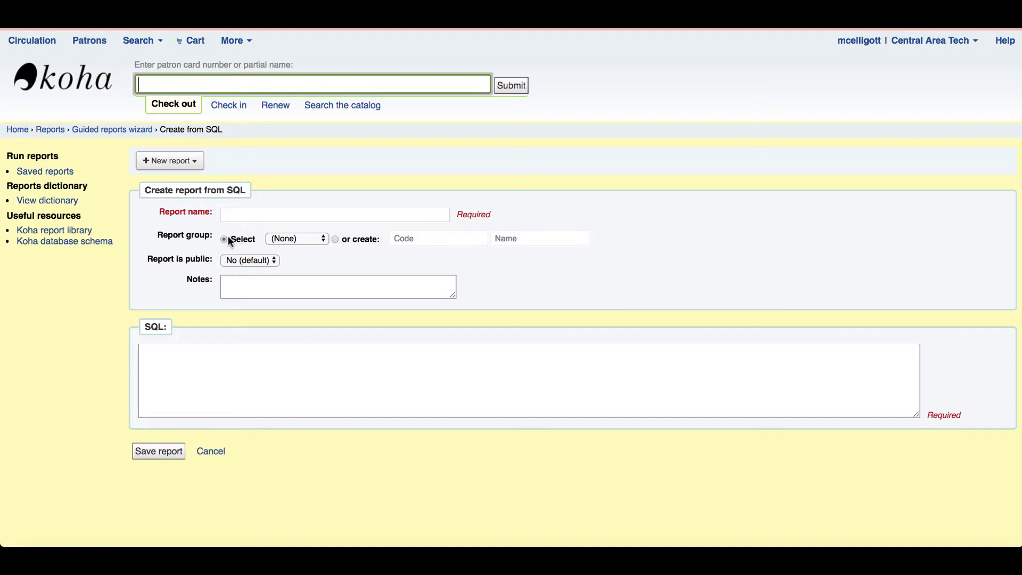
left_click(308, 240)
left_click(306, 240)
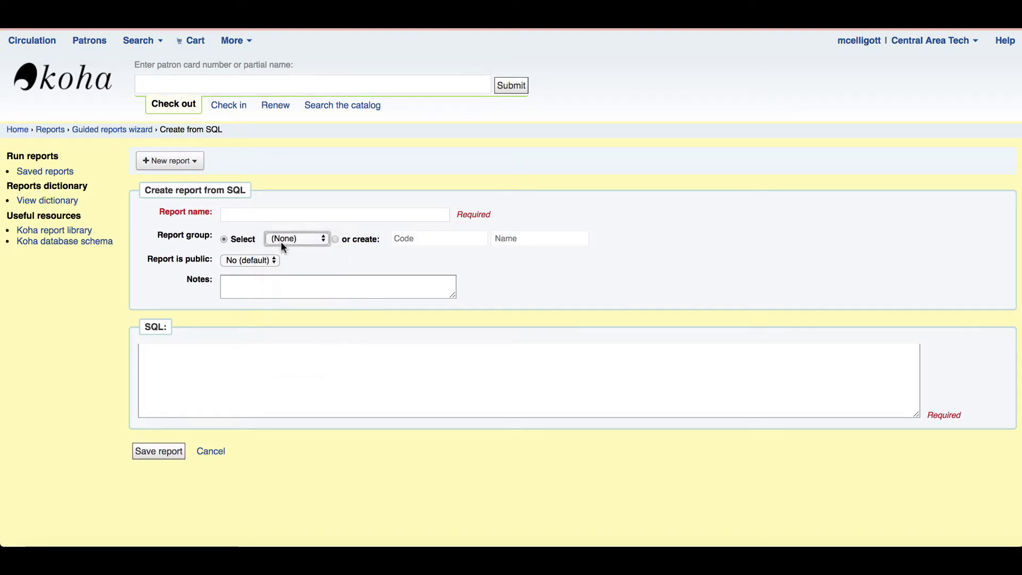
left_click(149, 355)
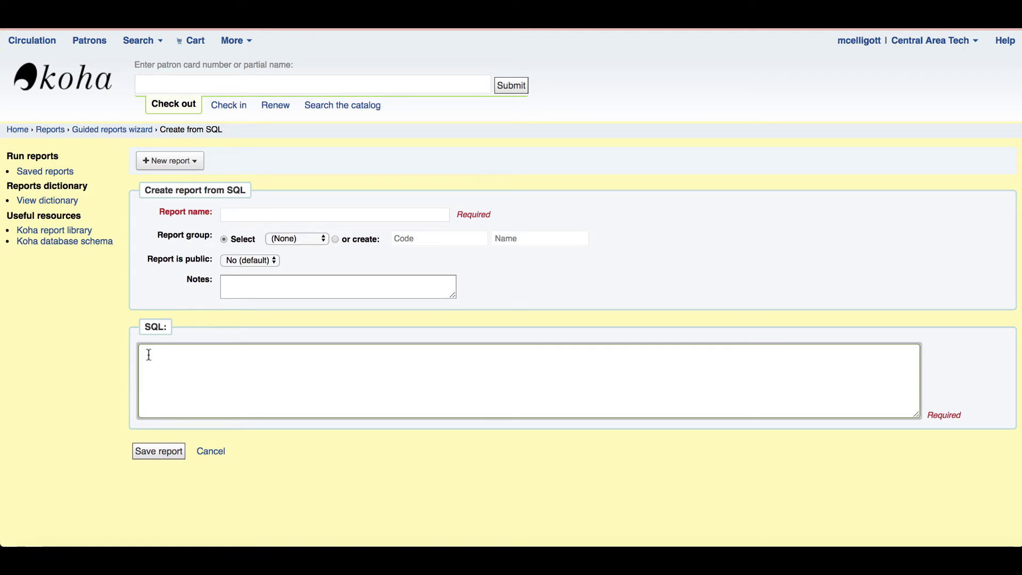
Step: Paste the wiki's Checkouts by Item Type query into the SQL box and check its beginning
key("super+v")
scroll(149, 367, "up", 1)
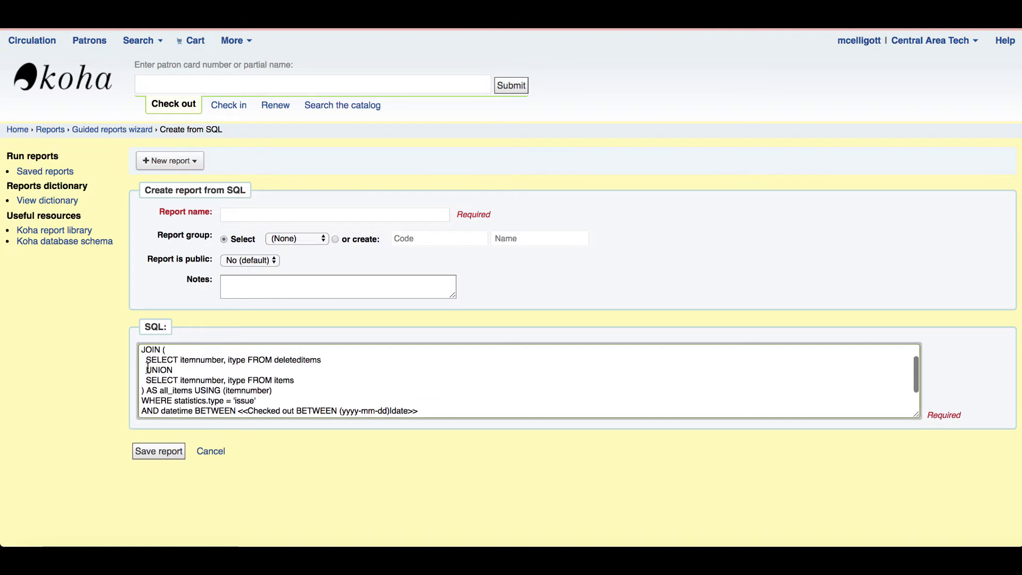
scroll(149, 367, "up", 2)
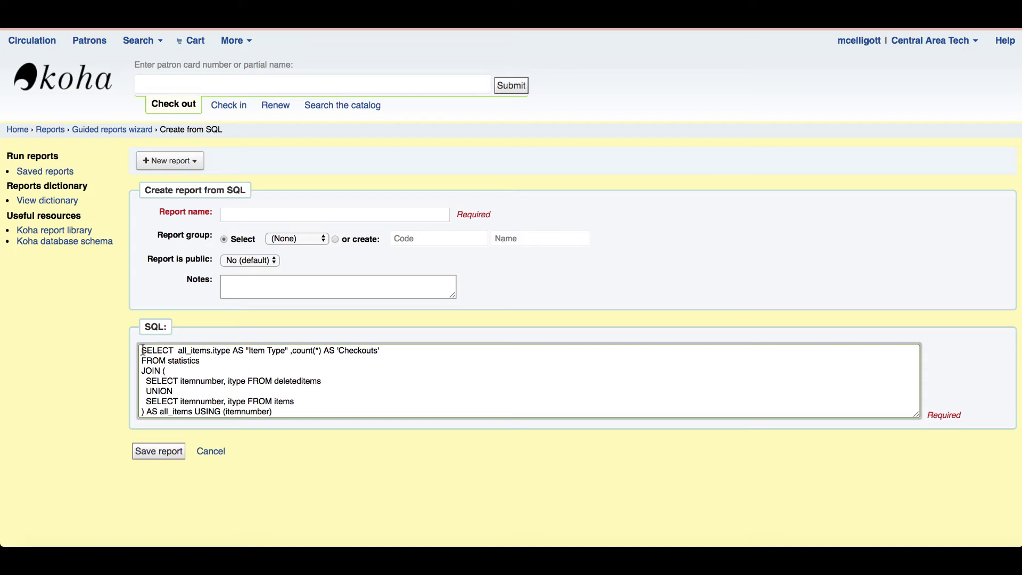
left_click(143, 350)
left_click(252, 214)
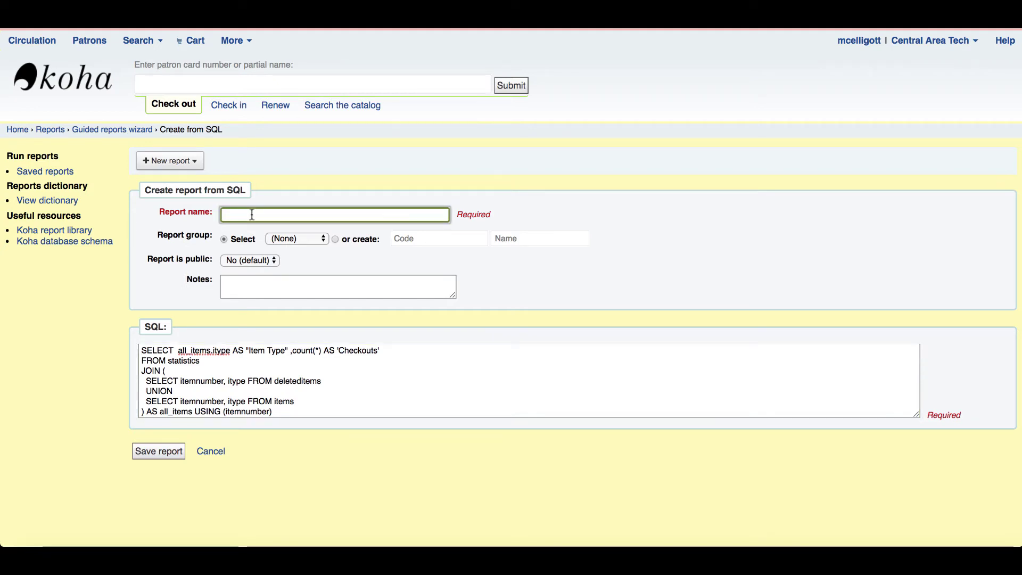
Step: Name the report 'Checkouts by Item Types' and file it in the Circulation group
type("Che")
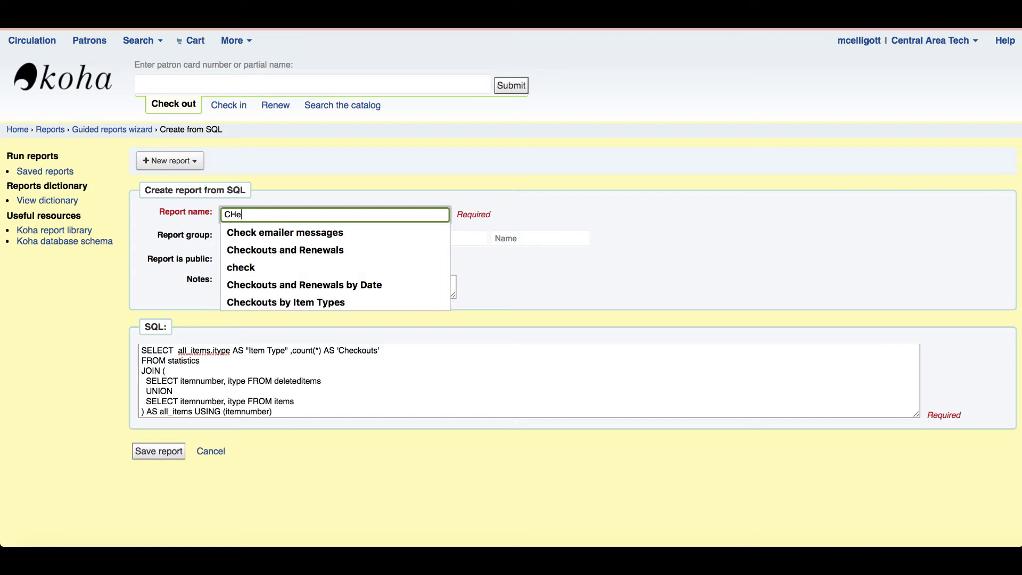
type("ck")
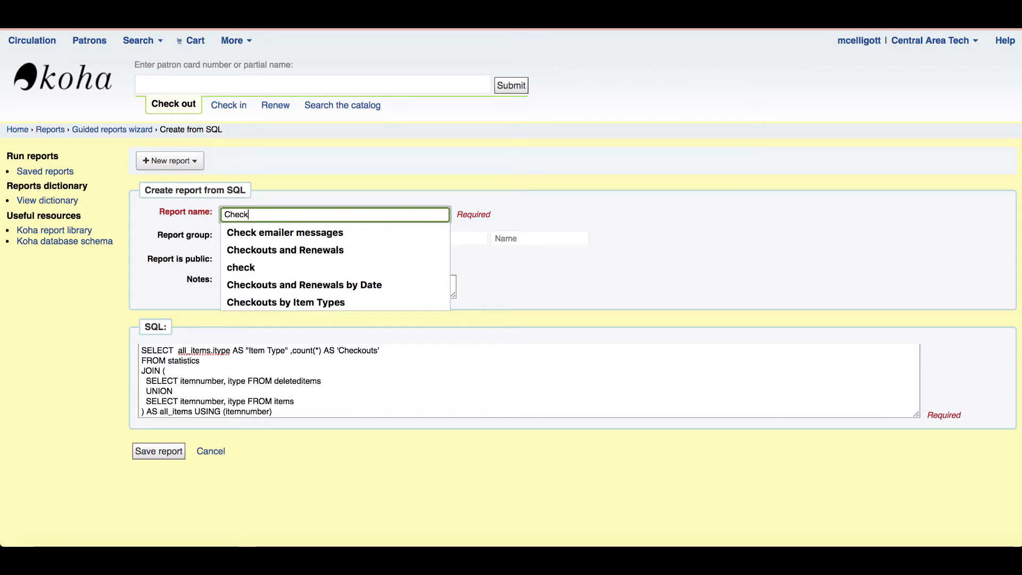
type("outs by")
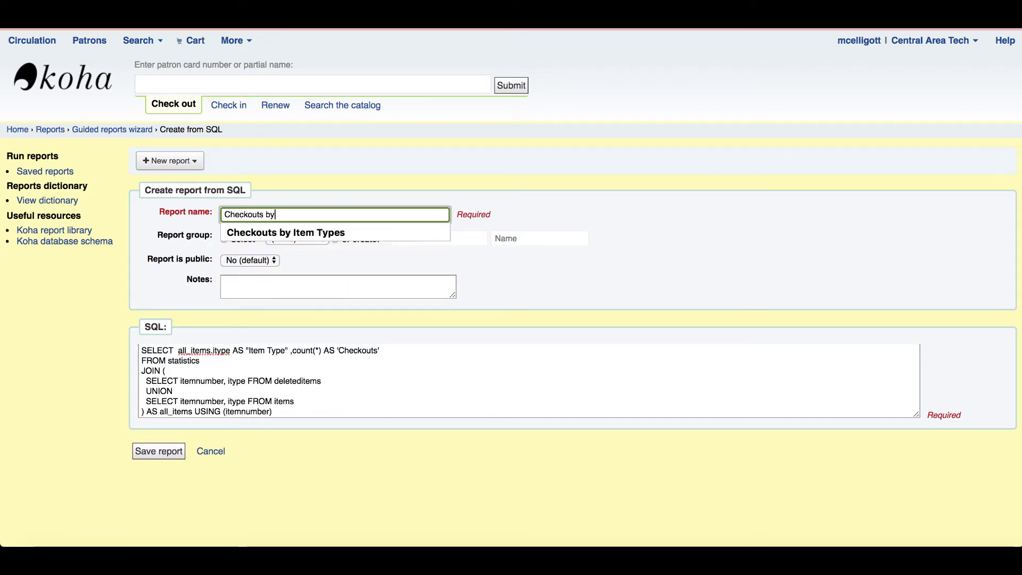
type(" Item Types")
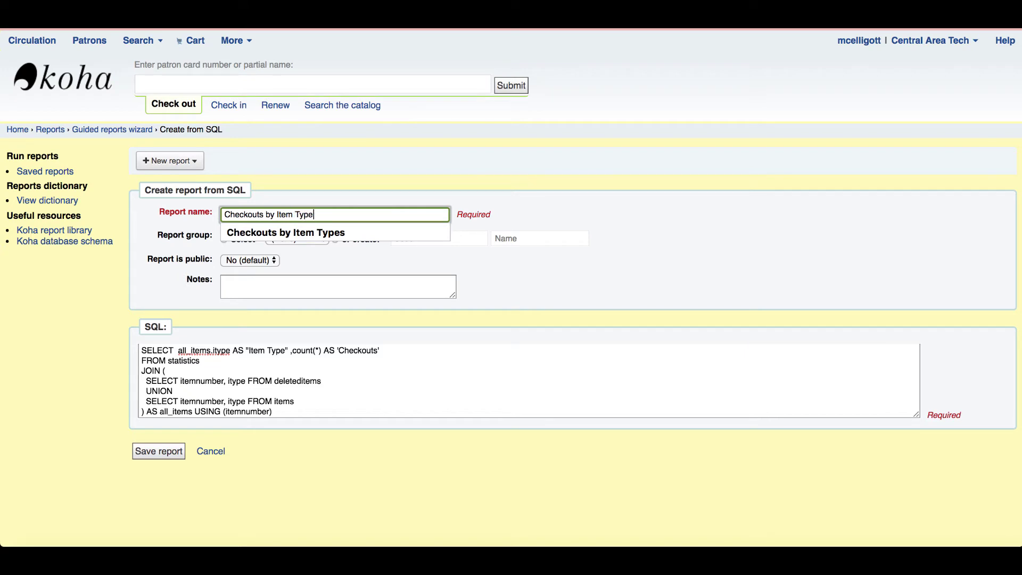
left_click(341, 157)
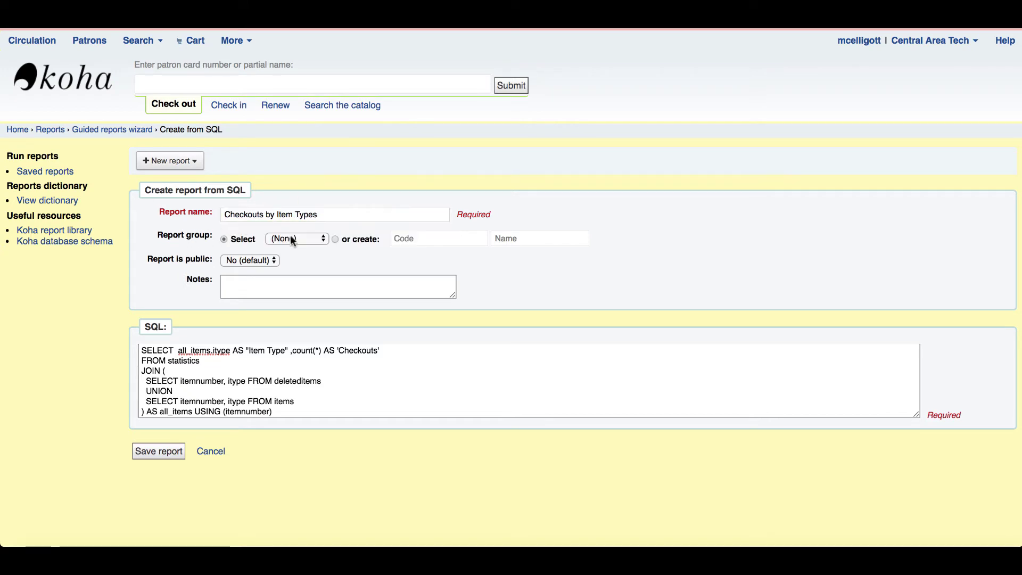
left_click(308, 240)
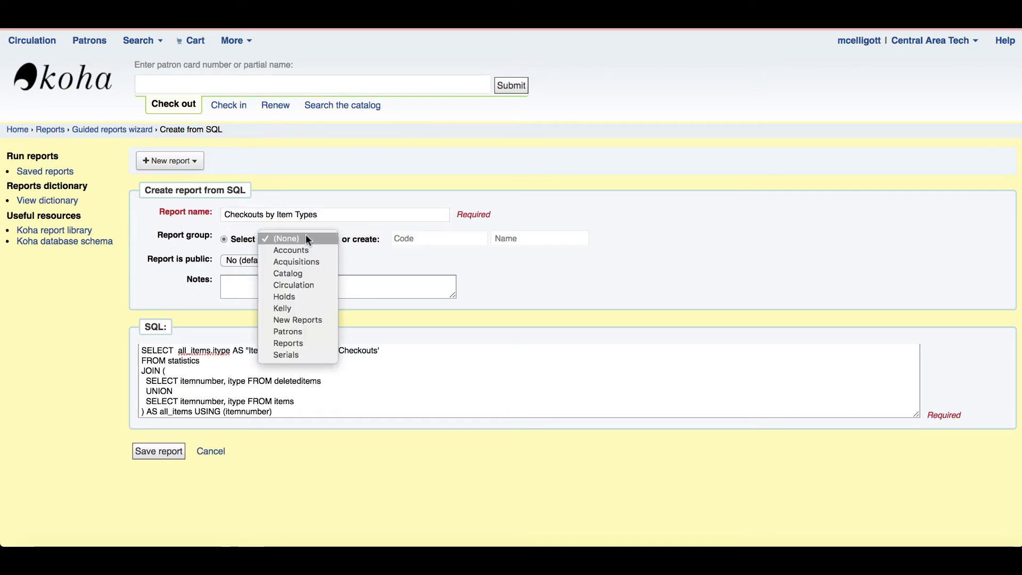
left_click(299, 286)
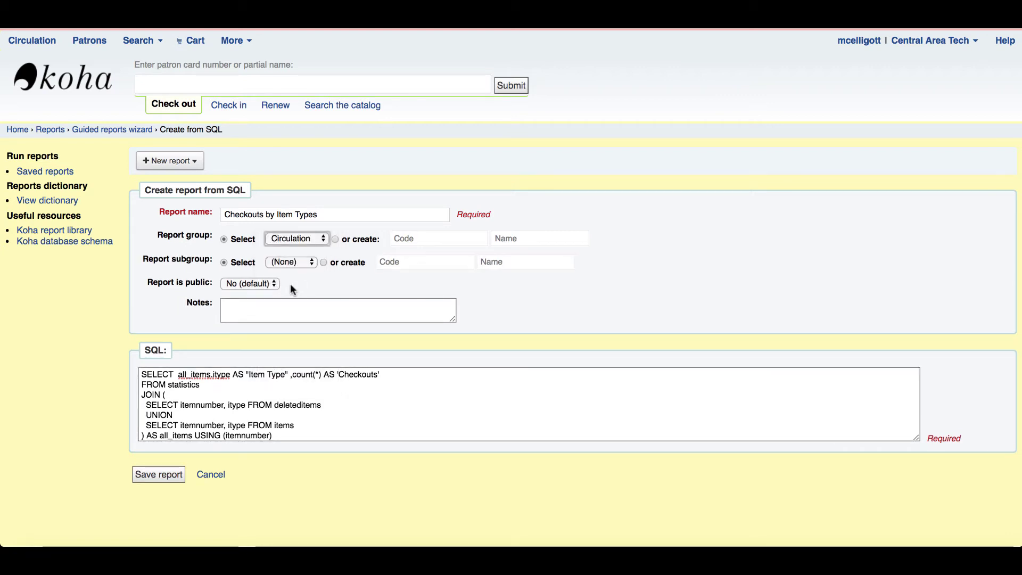
Step: Paste the wiki page URL into the report's Notes
left_click(238, 308)
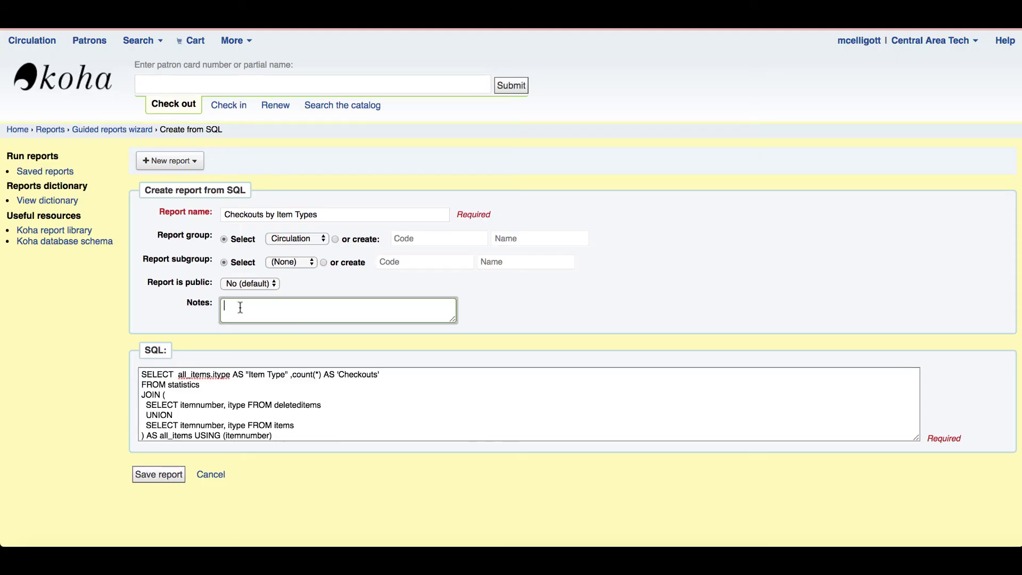
key("super+v")
scroll(266, 308, "up", 2)
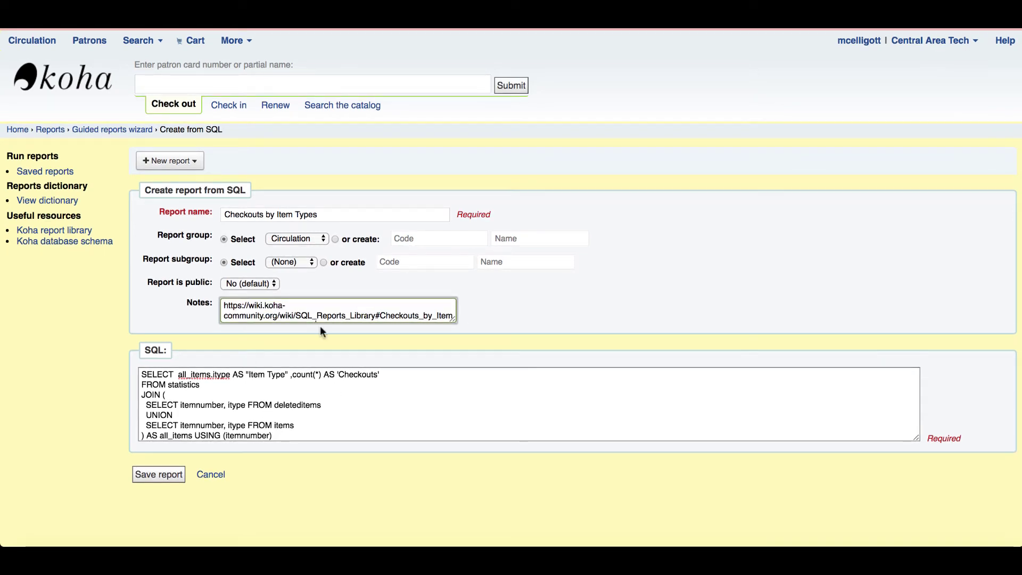
Step: Save the Checkouts by Item Types report and run it to reach its date prompts
left_click(162, 476)
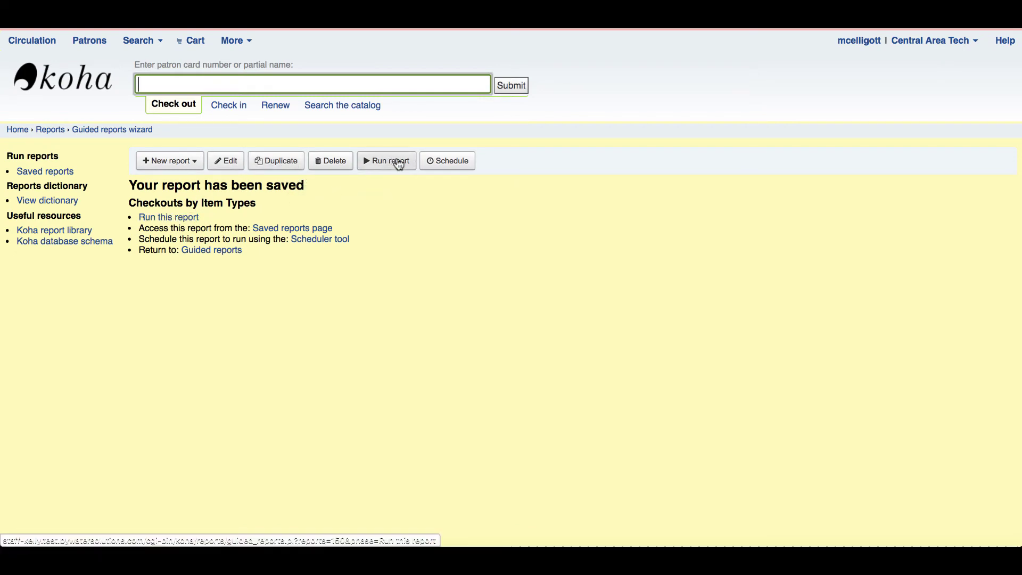
left_click(149, 219)
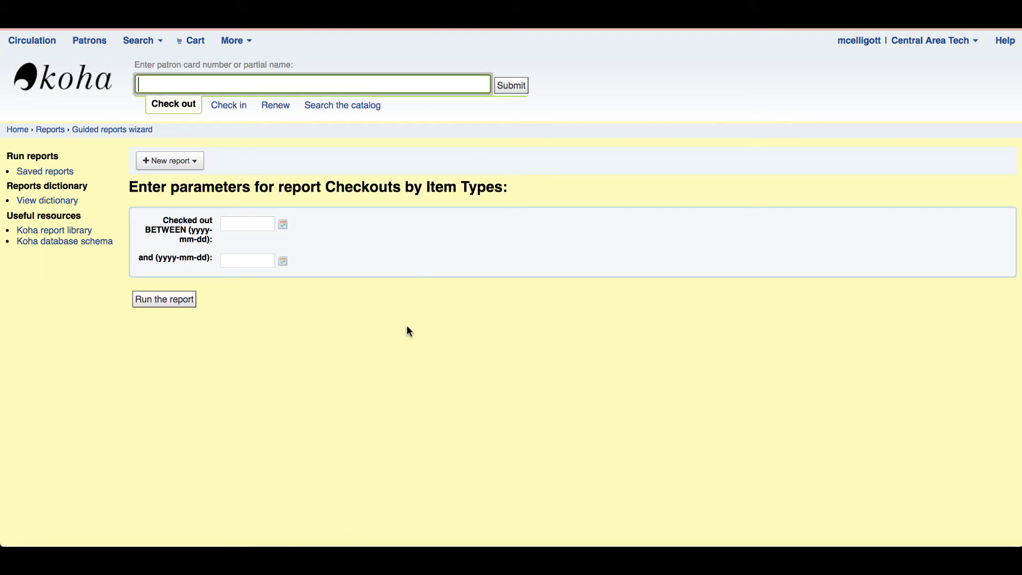
Step: Run the report for checkouts between 03/01/2017 and 01/05/2018
left_click(283, 225)
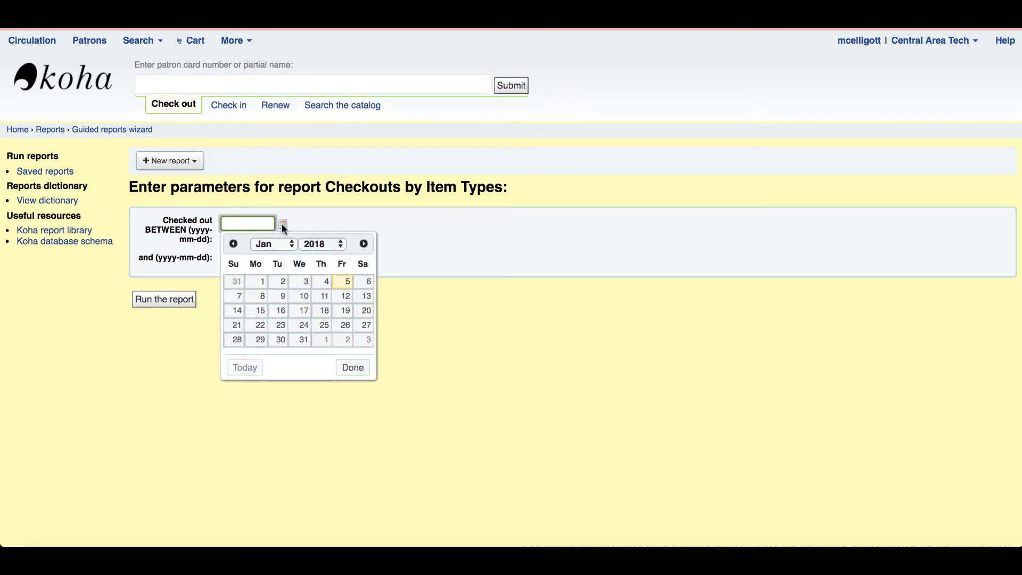
left_click(273, 244)
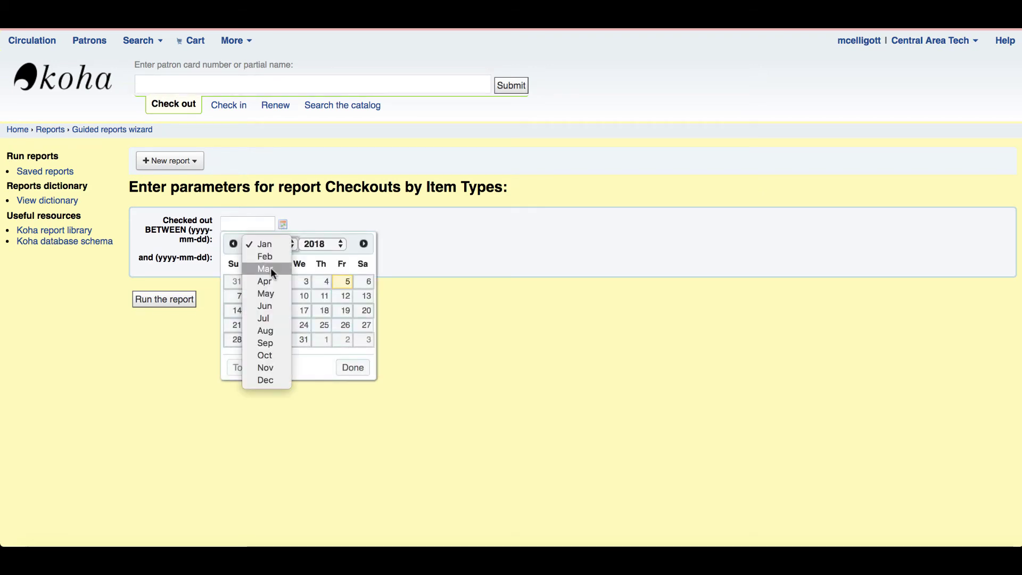
left_click(270, 267)
left_click(320, 245)
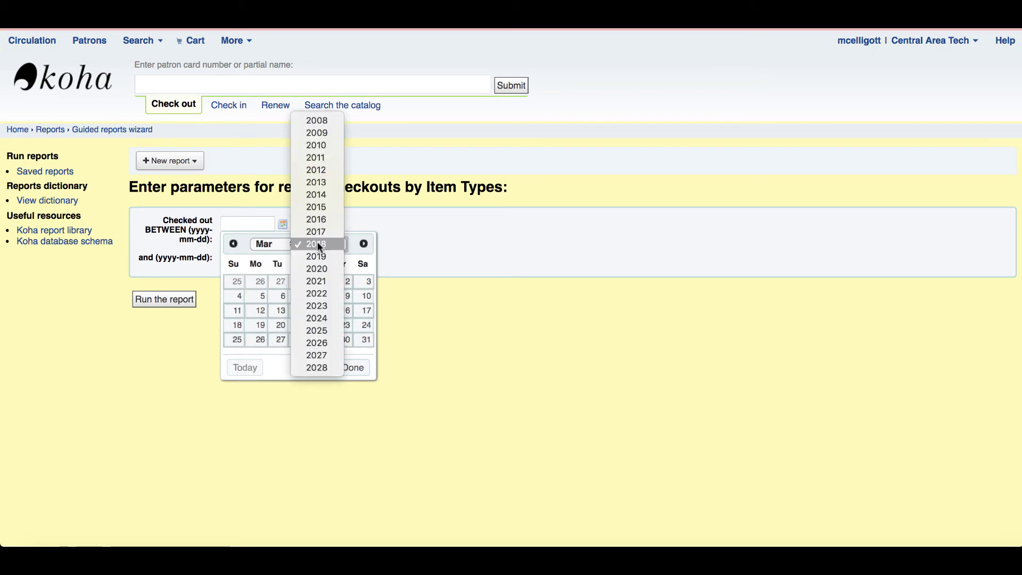
left_click(318, 232)
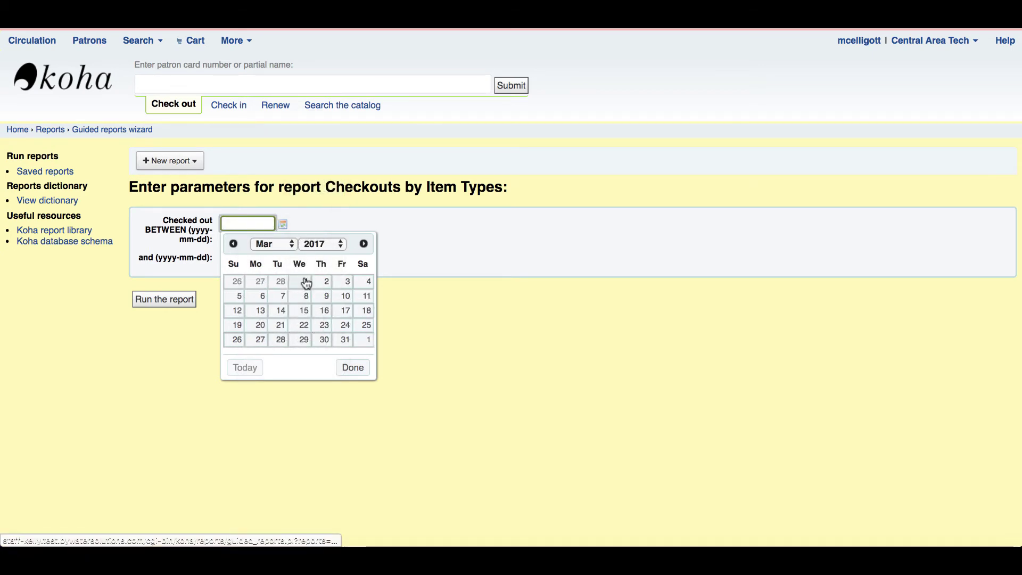
left_click(305, 281)
left_click(283, 260)
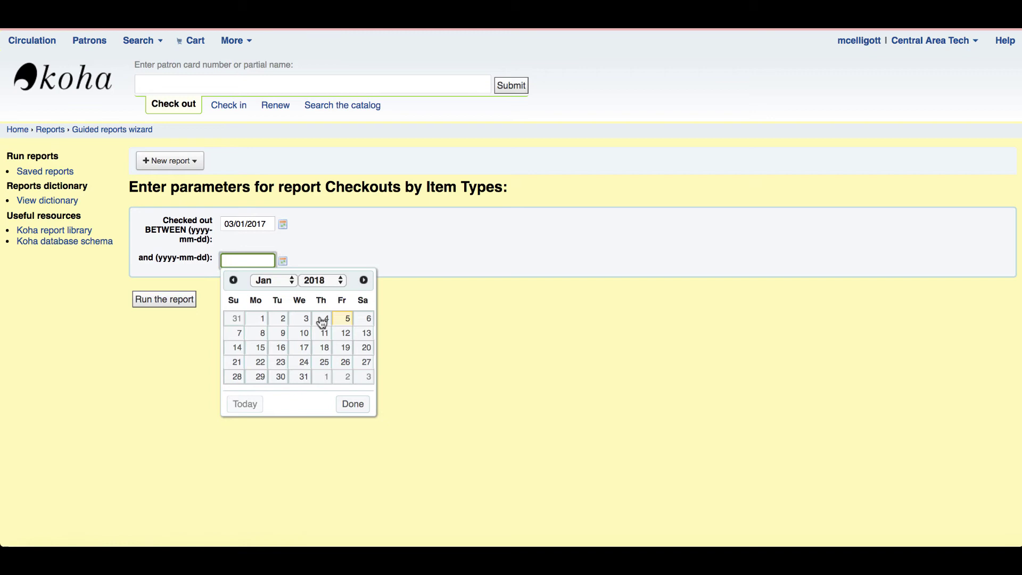
left_click(346, 319)
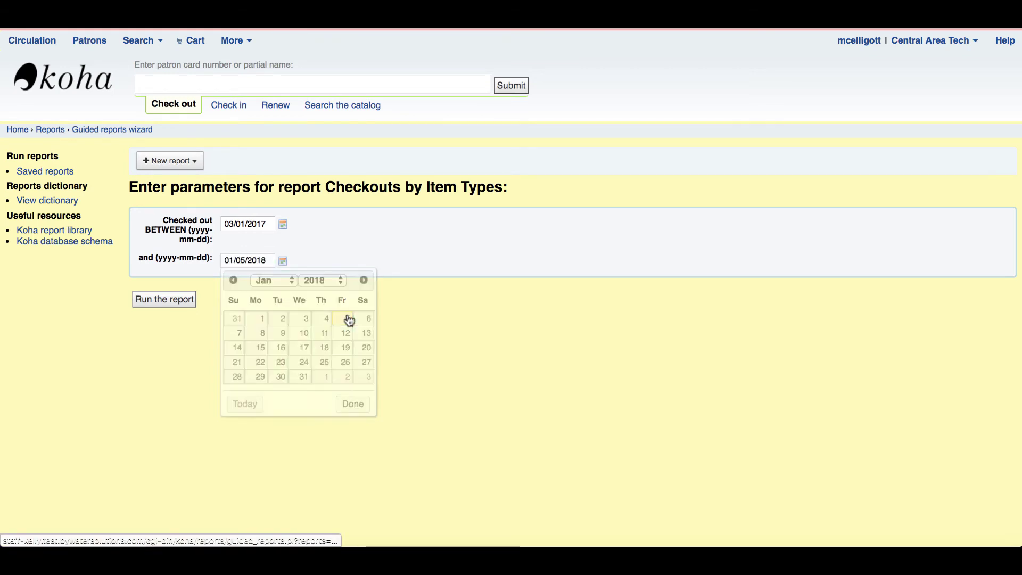
left_click(162, 301)
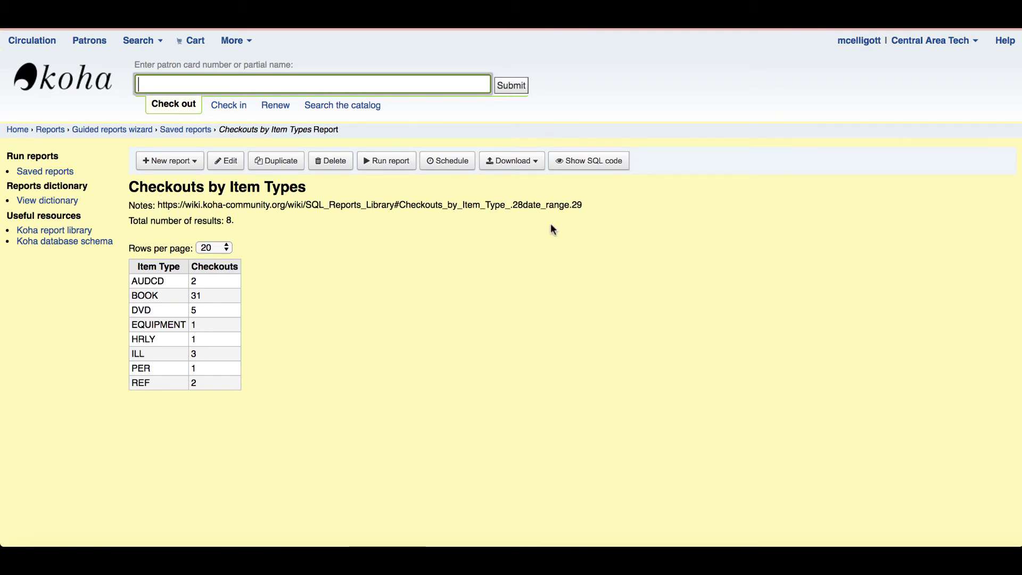
Step: Display the report's SQL code, then follow the Koha report library link
left_click(597, 167)
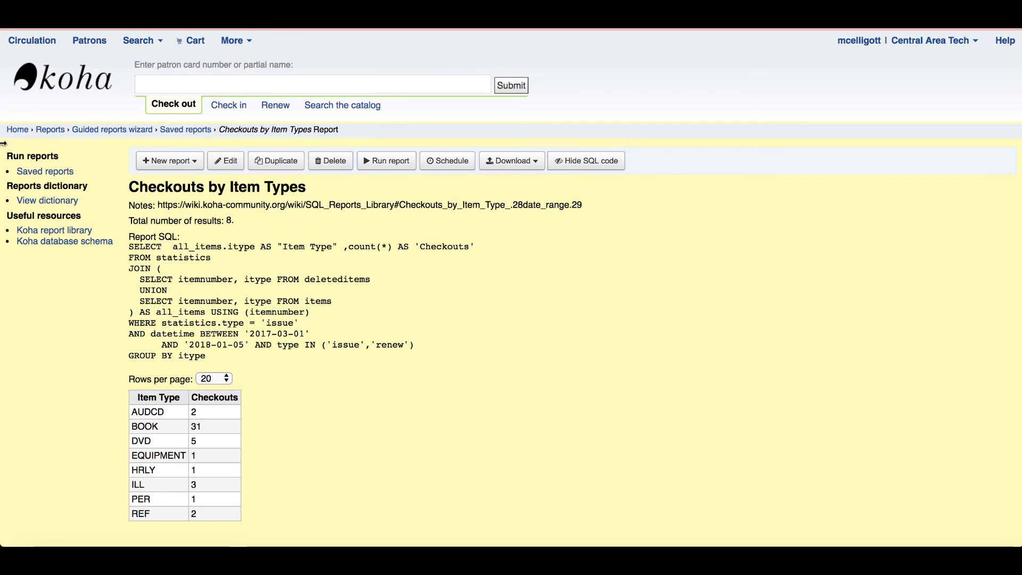
left_click(40, 234)
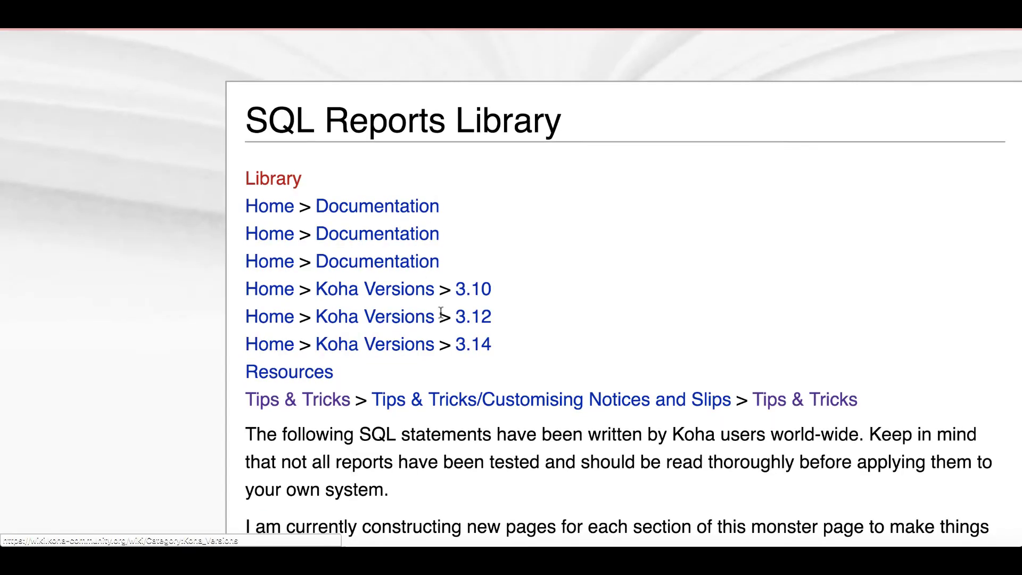
Step: Scroll the wiki's contents down to entry 4.20 Checkouts by Item Type (date range)
scroll(441, 313, "down", 10)
scroll(441, 313, "down", 20)
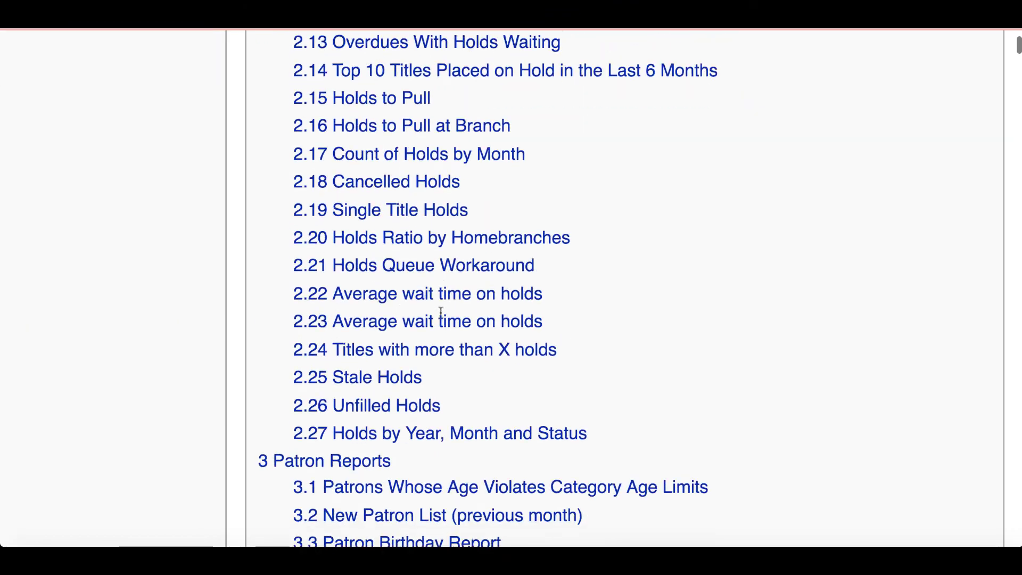
scroll(441, 313, "down", 15)
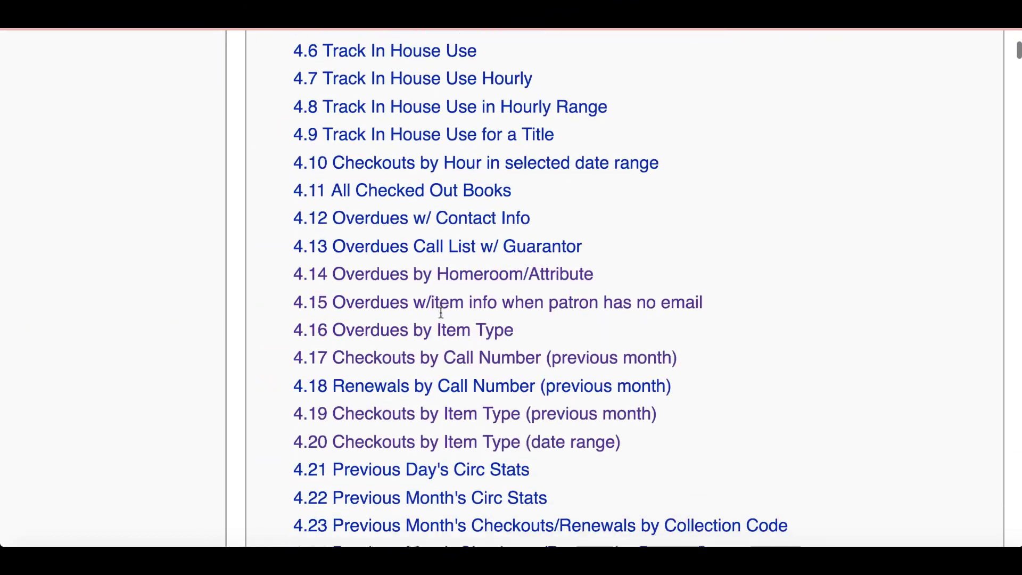
scroll(440, 316, "down", 1)
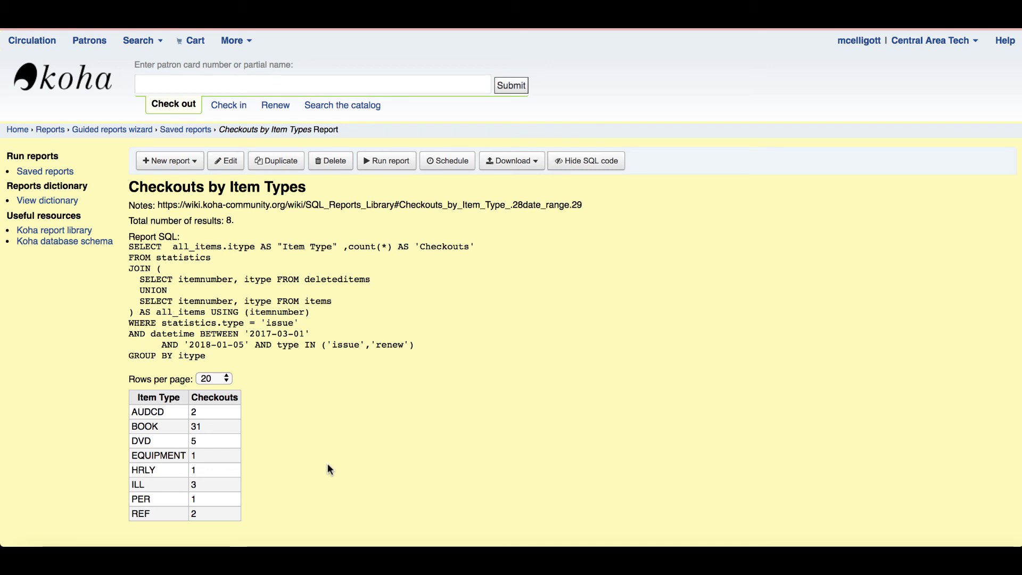
Step: Return from the report results to the main Reports page via the breadcrumb
left_click(50, 131)
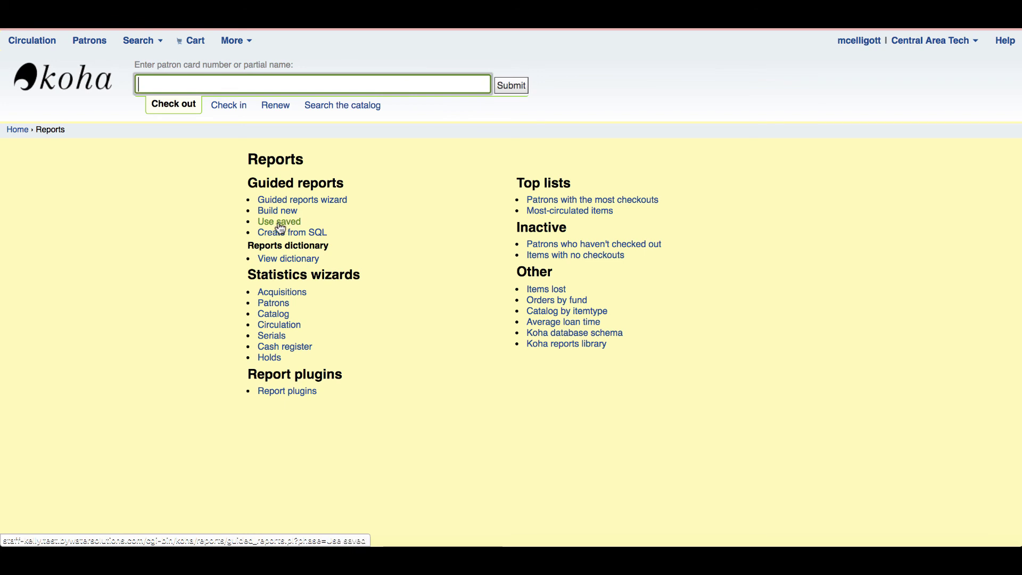
Step: Open the saved reports and filter to Circulation, showing Checkouts by Item Types (ID 150)
left_click(281, 226)
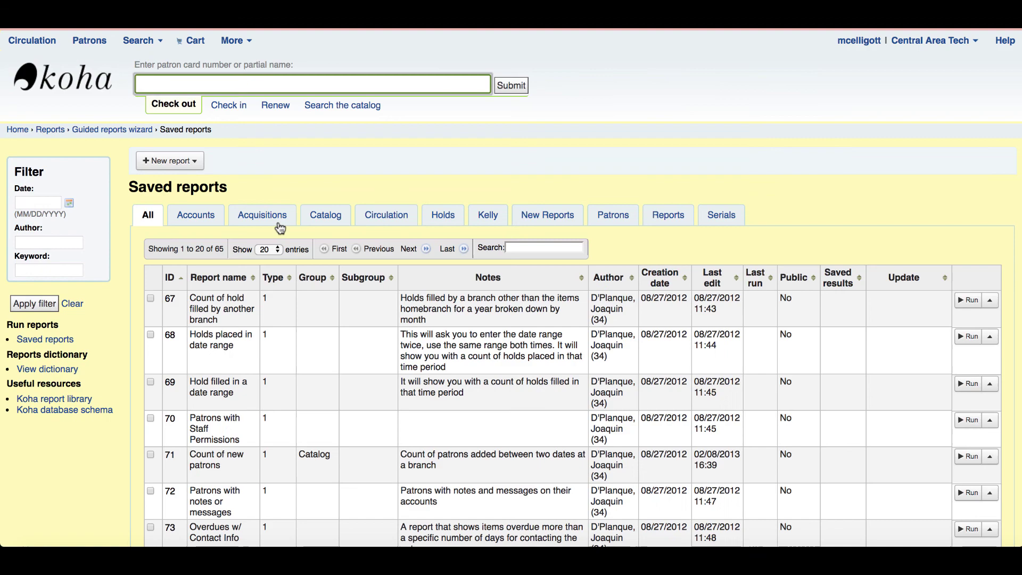
scroll(279, 224, "down", 8)
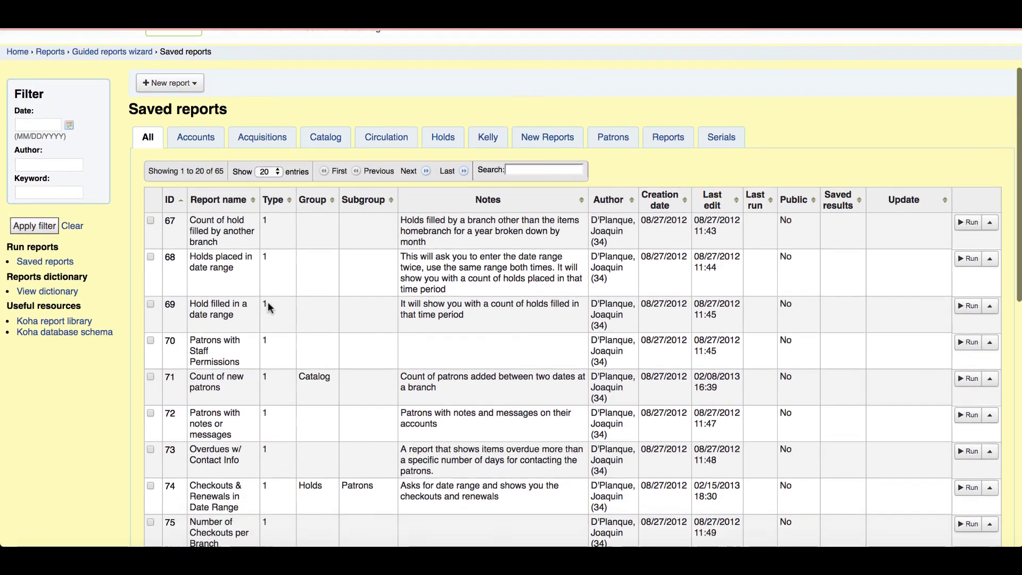
scroll(268, 306, "down", 2)
scroll(268, 306, "up", 10)
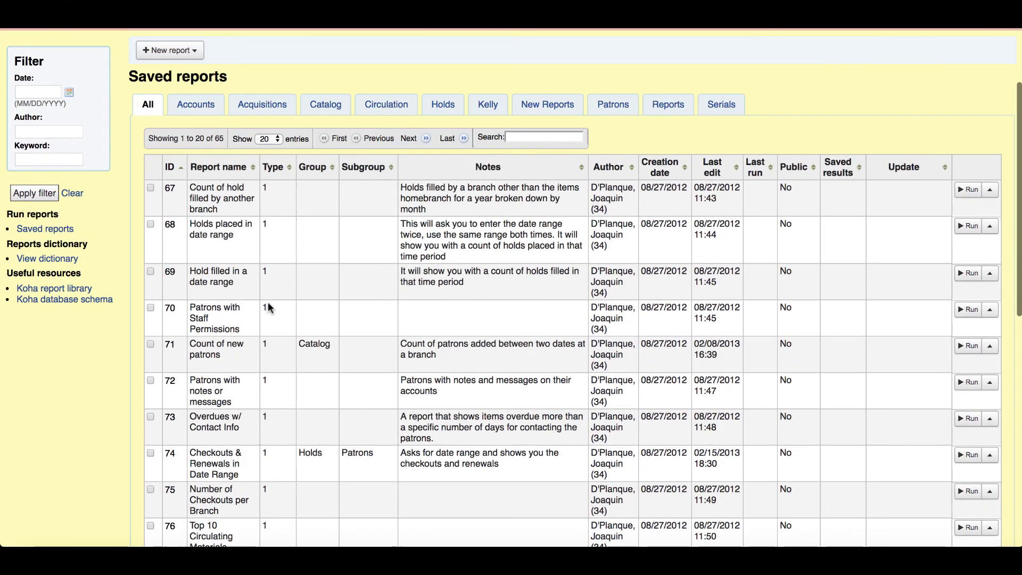
scroll(268, 307, "up", 1)
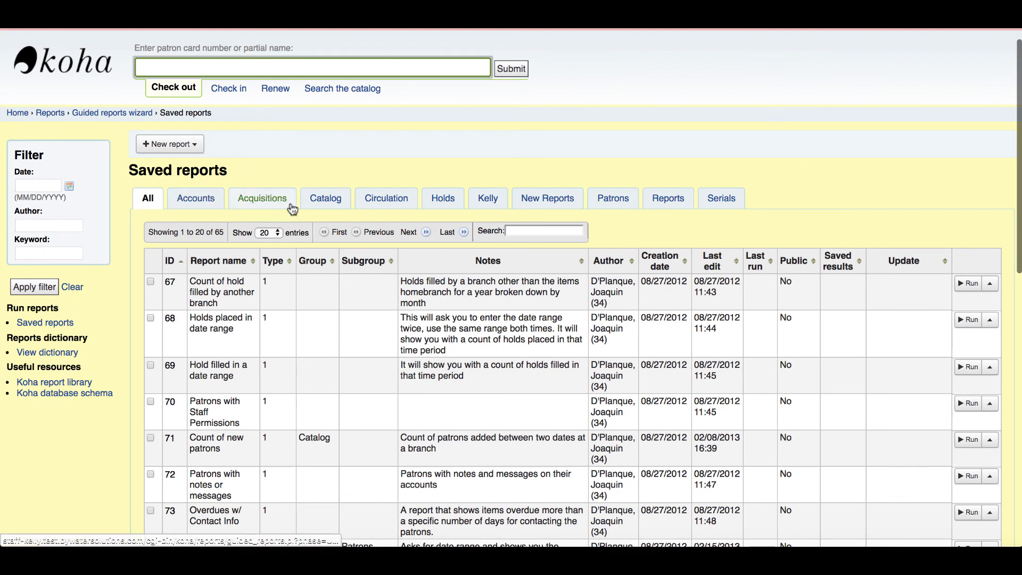
left_click(381, 202)
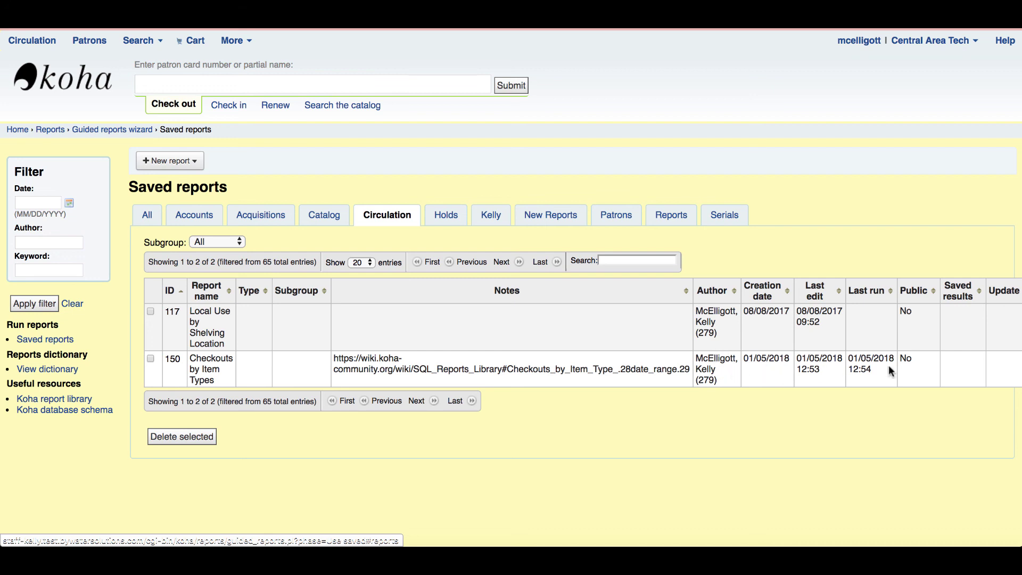
scroll(880, 370, "right", 3)
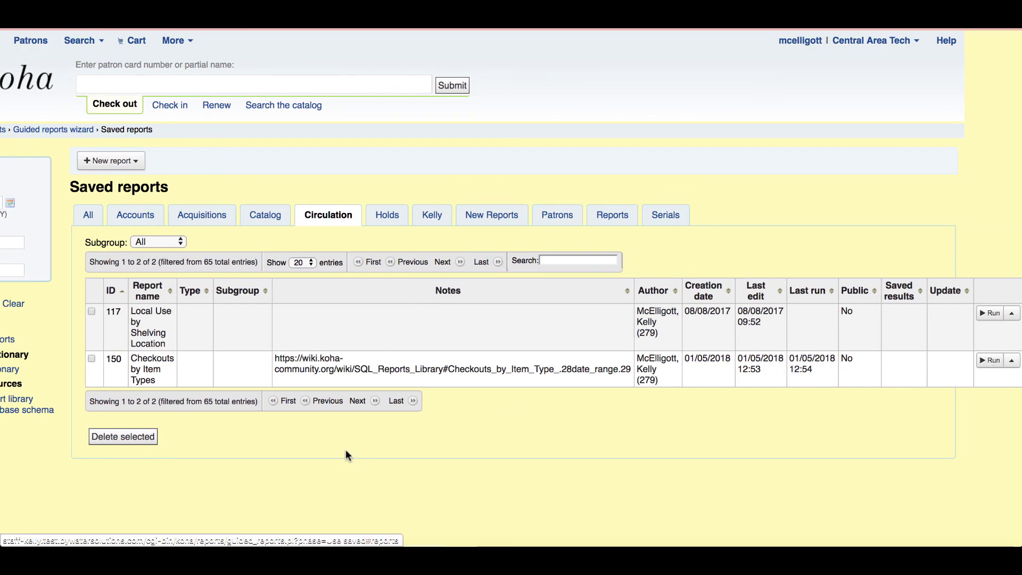
scroll(346, 452, "left", 3)
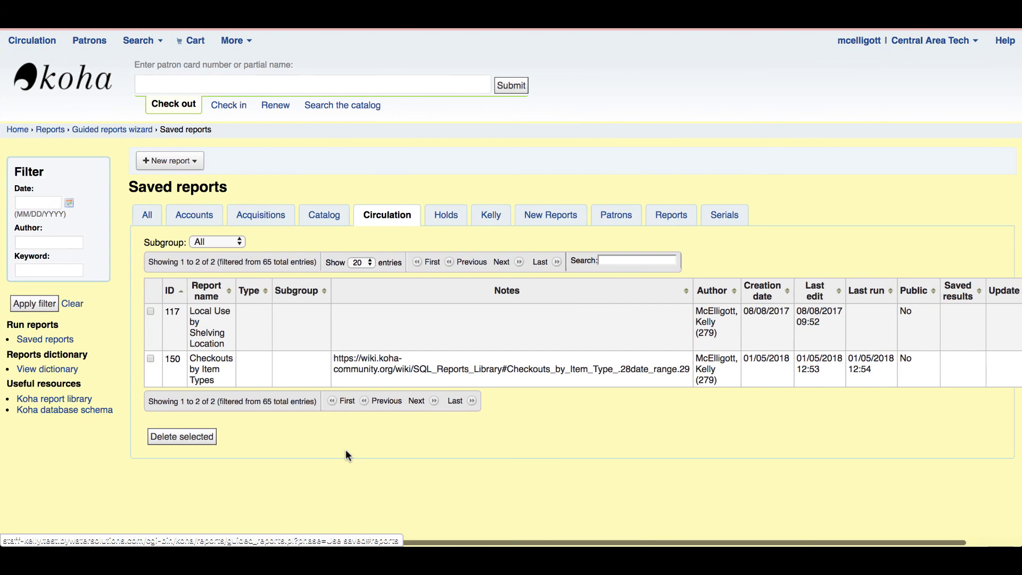